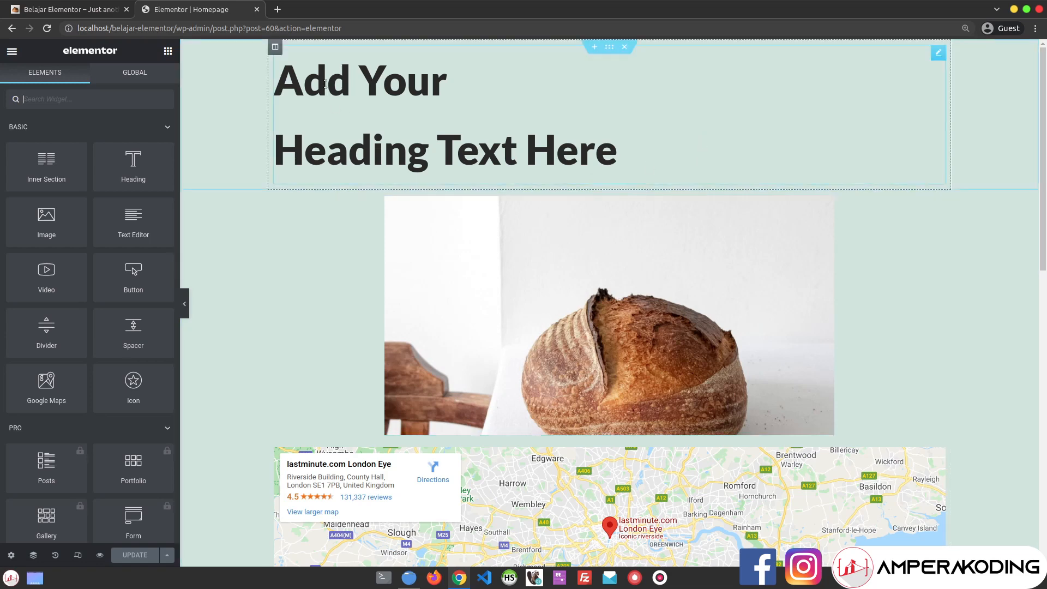
- Delete all the existing sections, from the heading down to the button, to empty the page
scroll(374, 311, "down", 5)
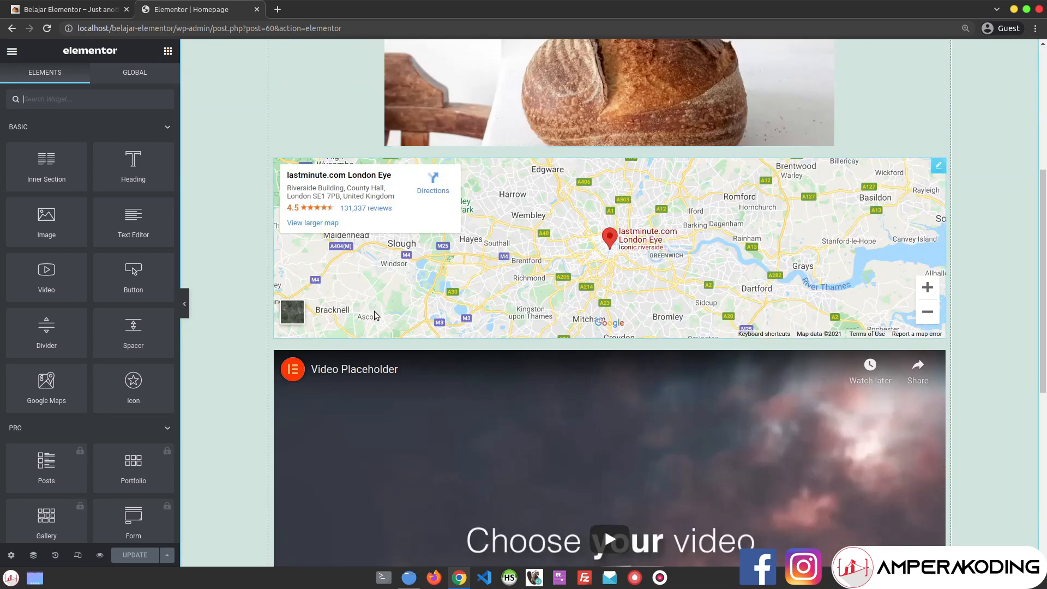
scroll(257, 304, "down", 4)
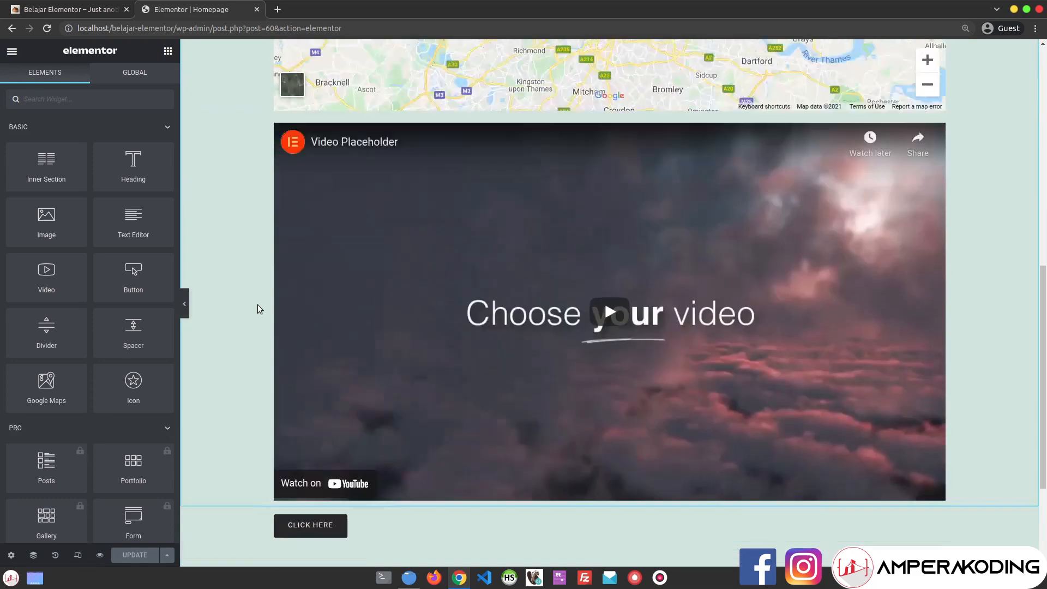
scroll(258, 305, "up", 4)
scroll(266, 298, "up", 5)
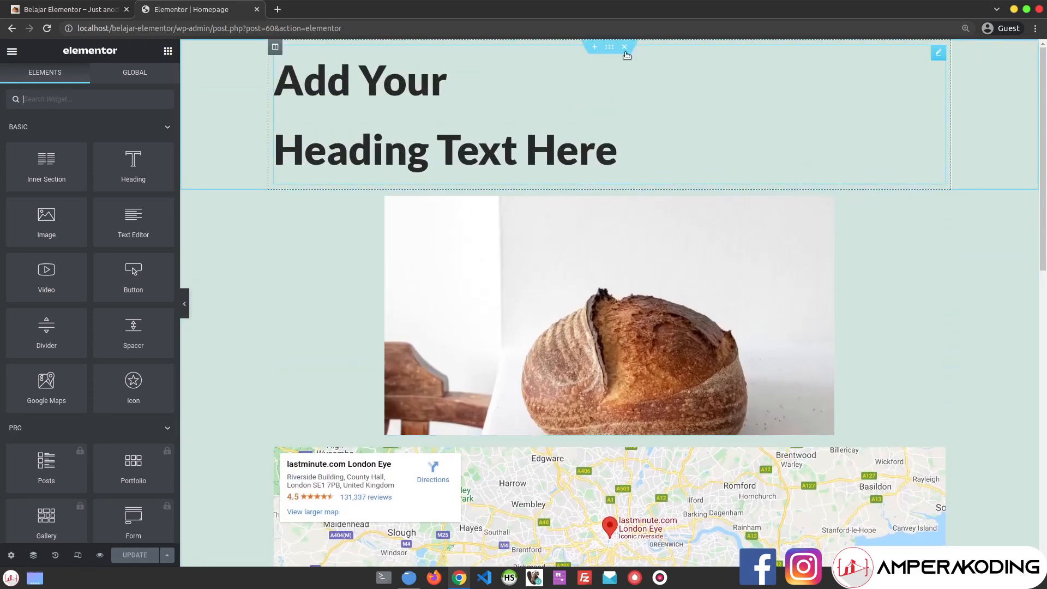
left_click(625, 48)
left_click(625, 48)
left_click(627, 48)
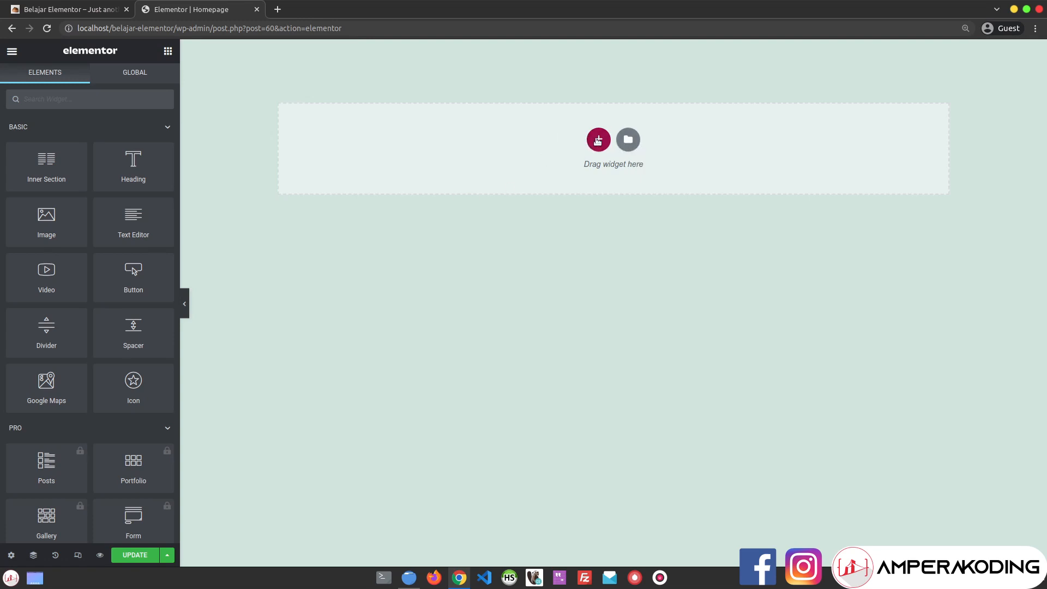
- Add a one-column section and, below it, a section with two equal columns
left_click(598, 141)
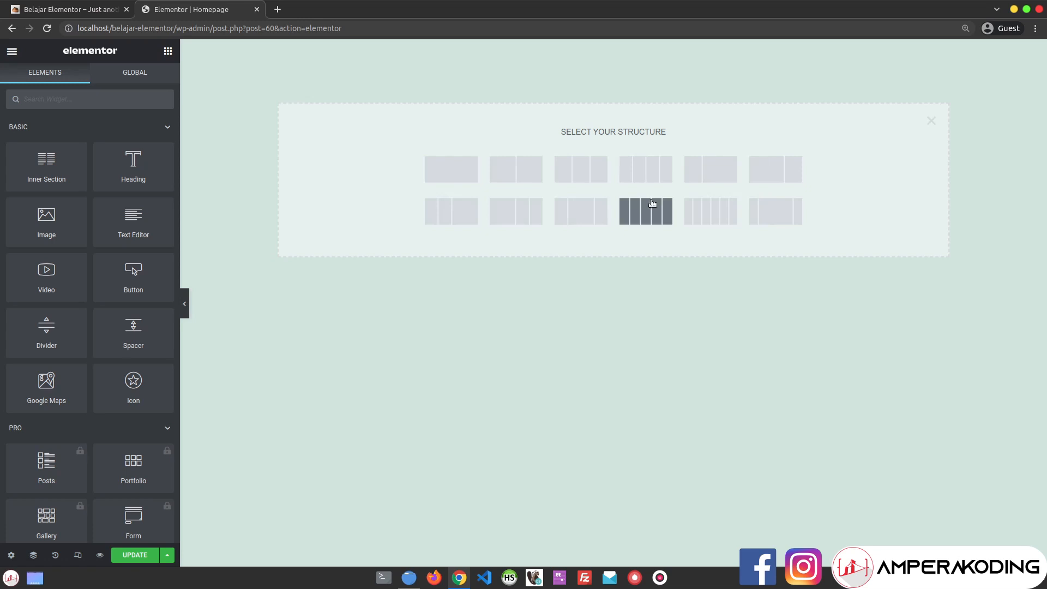
left_click(444, 172)
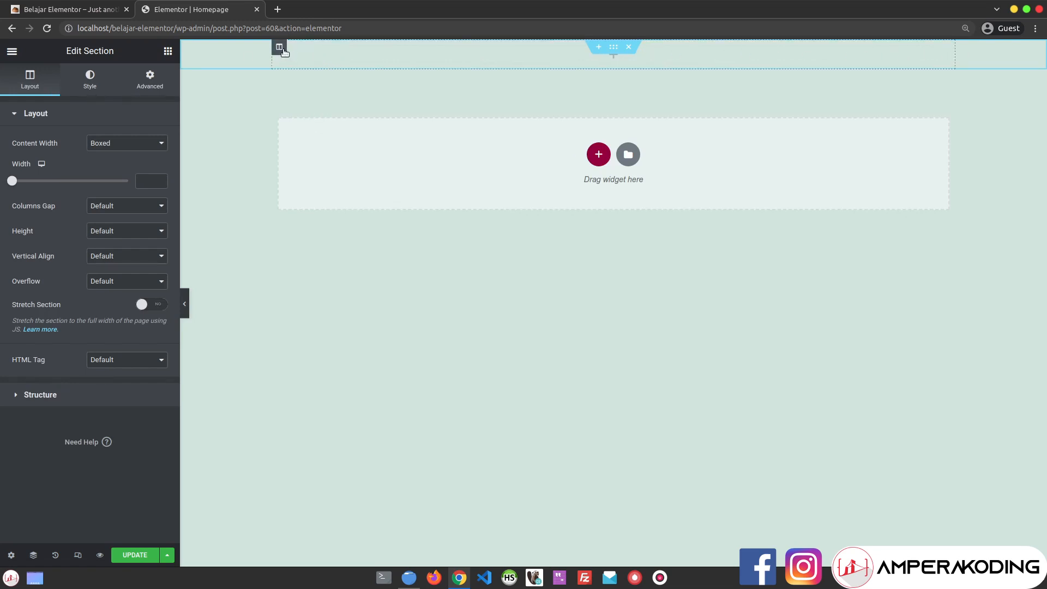
left_click(280, 48)
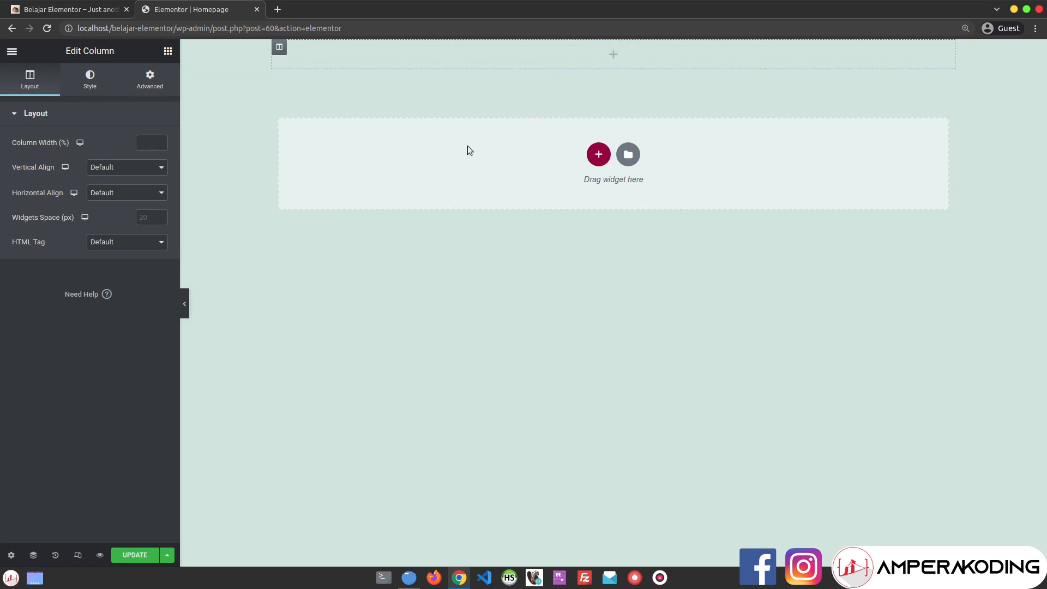
left_click(599, 154)
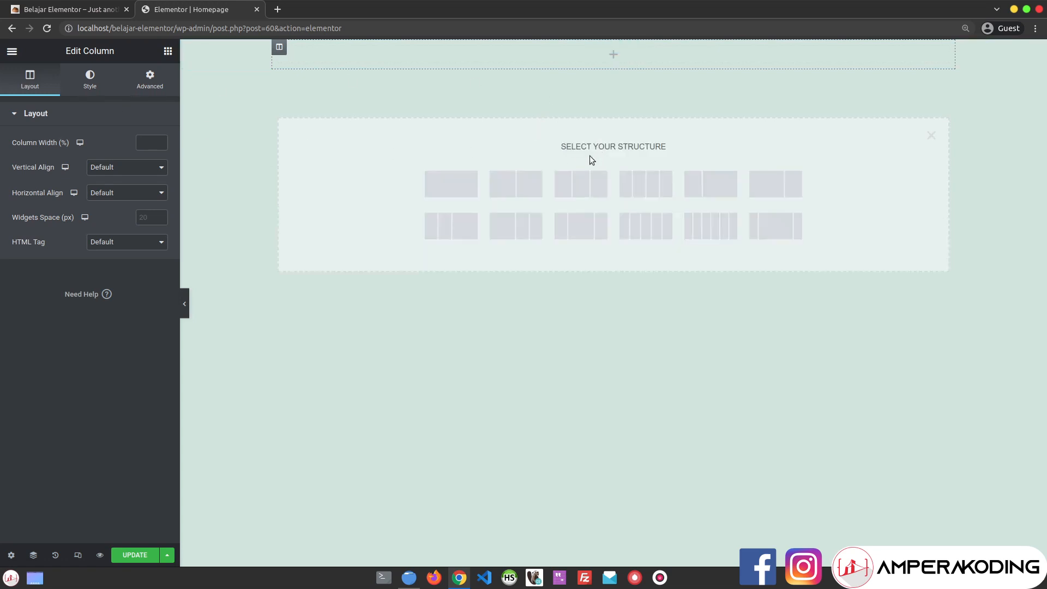
left_click(523, 185)
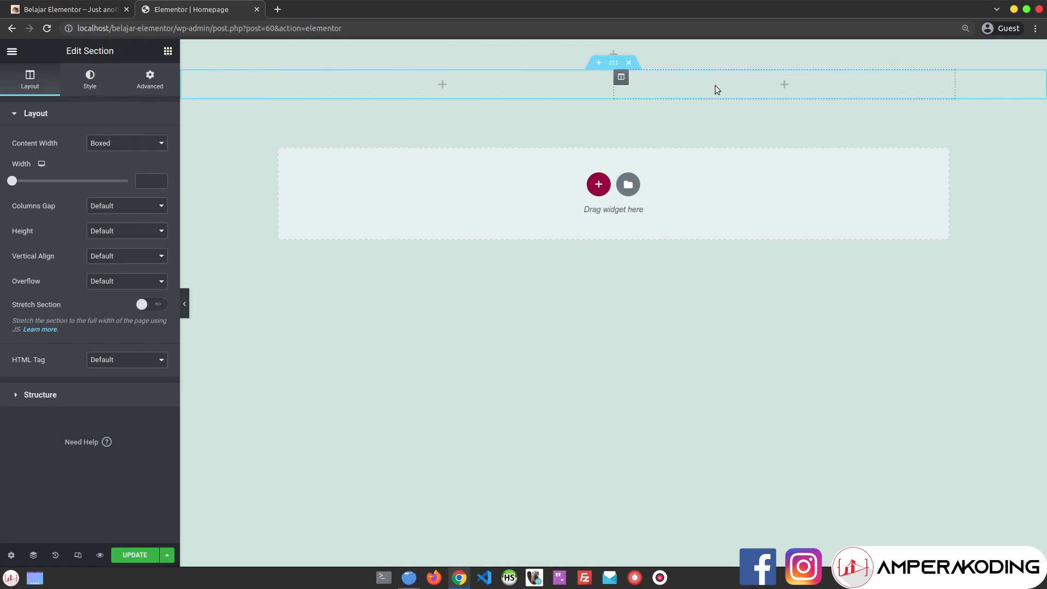
- Place a Heading widget in a new section directly below the two-column section
left_click(168, 51)
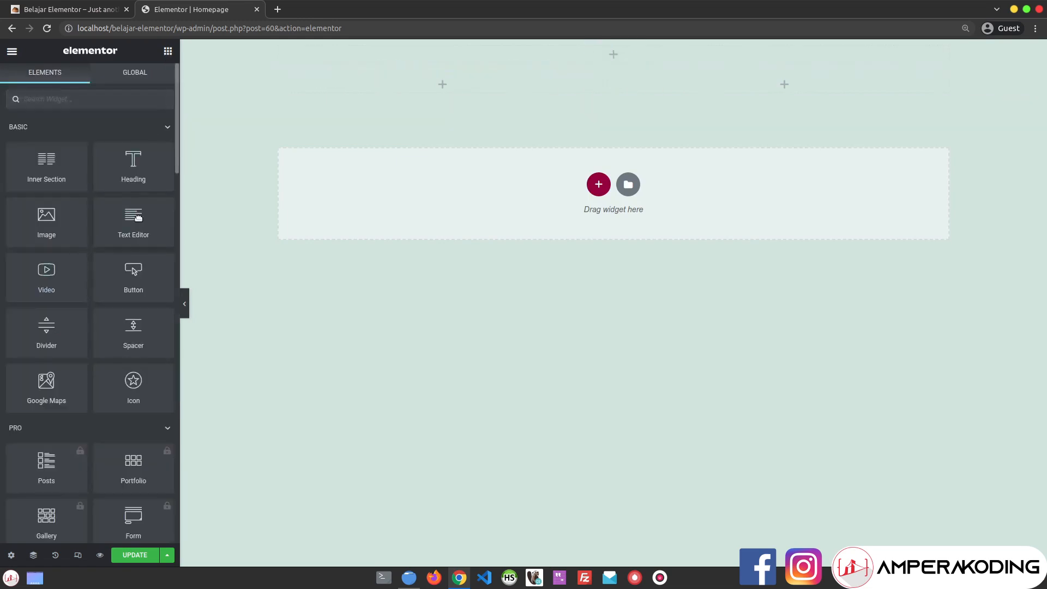
left_click_drag(126, 177, 575, 177)
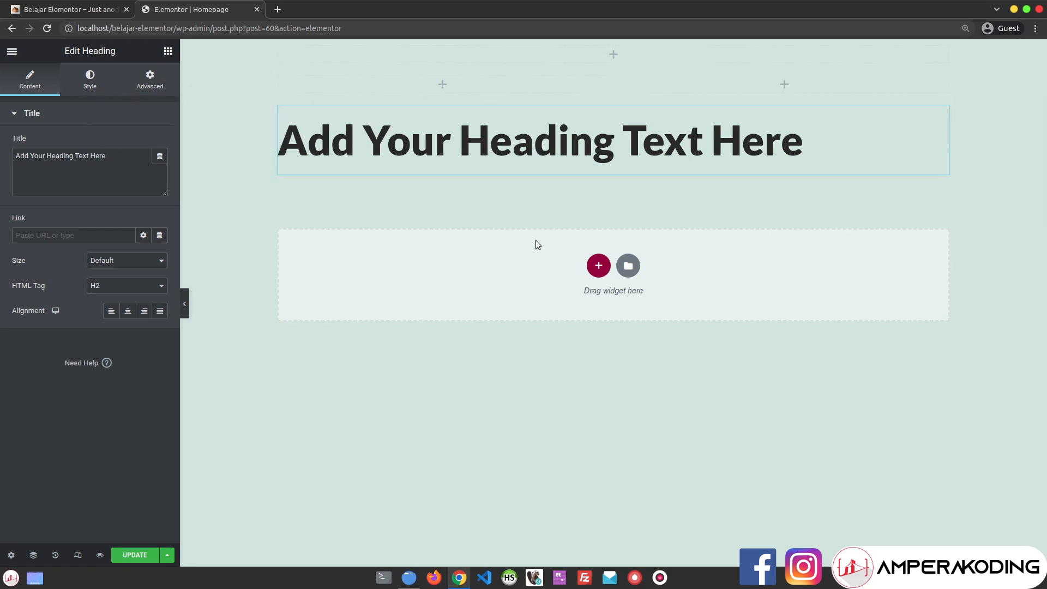
left_click(598, 265)
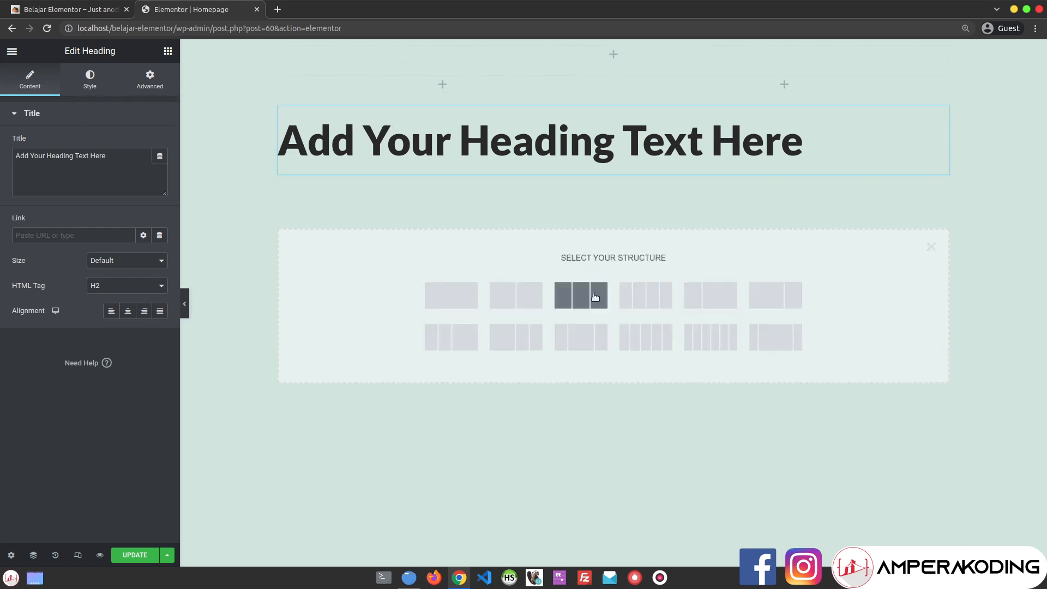
left_click(931, 246)
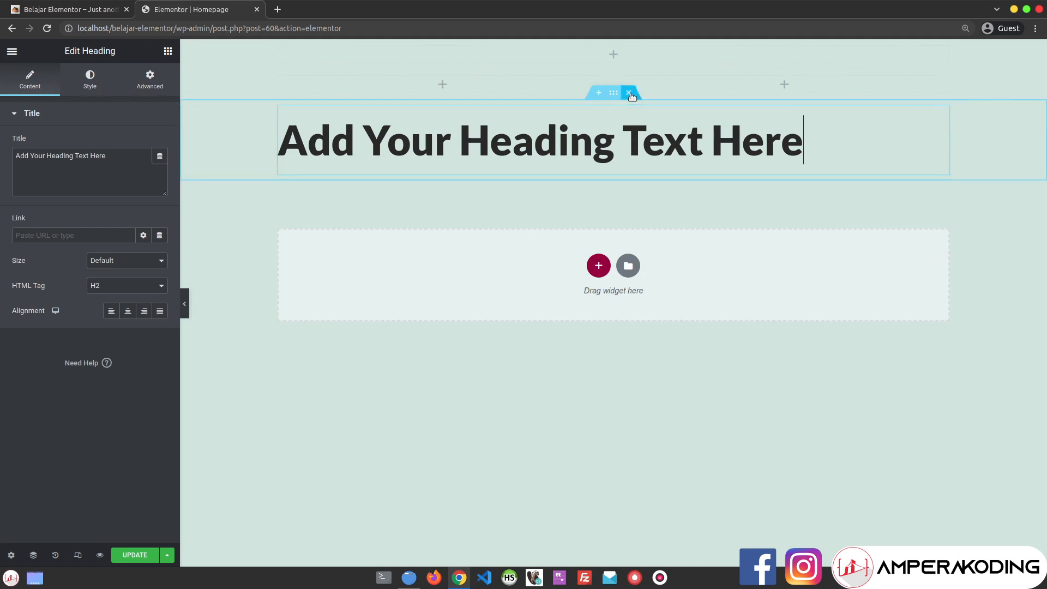
- Open the heading widget's content settings through its Edit Heading command
right_click(636, 135)
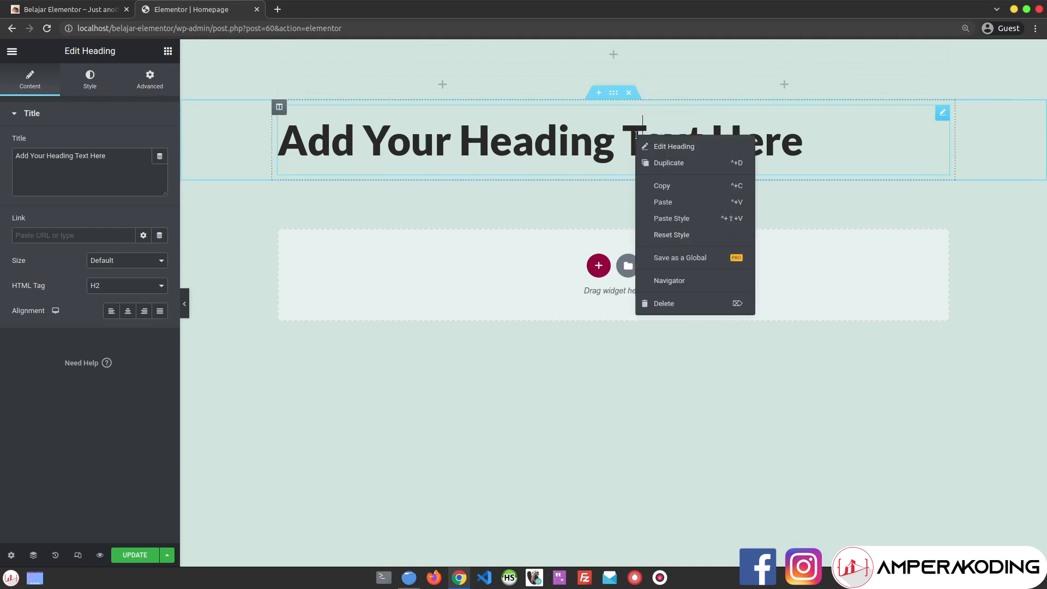
left_click(620, 136)
left_click_drag(308, 141, 789, 141)
left_click(789, 140)
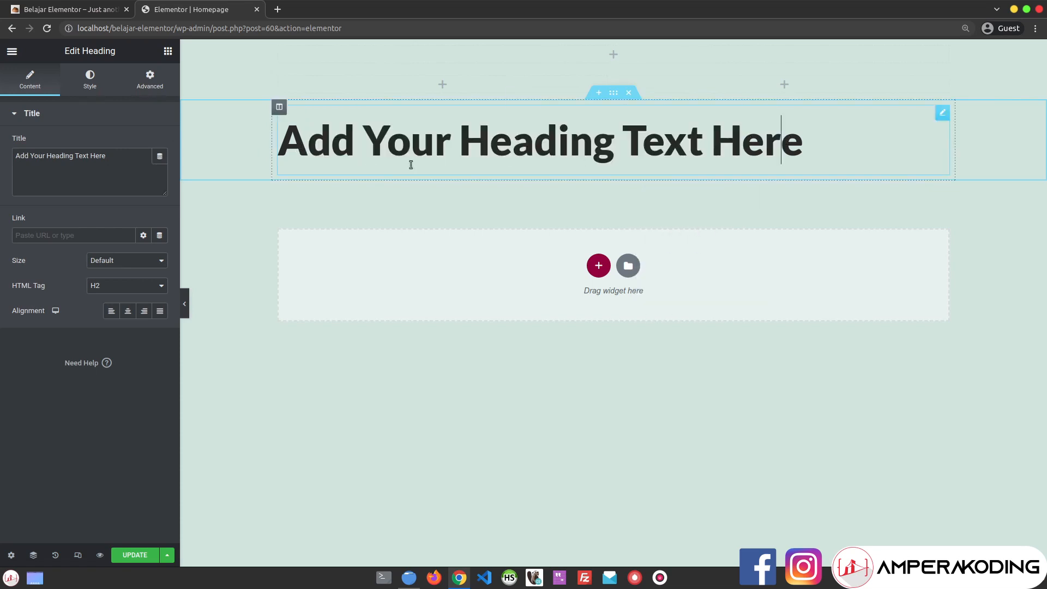
right_click(656, 146)
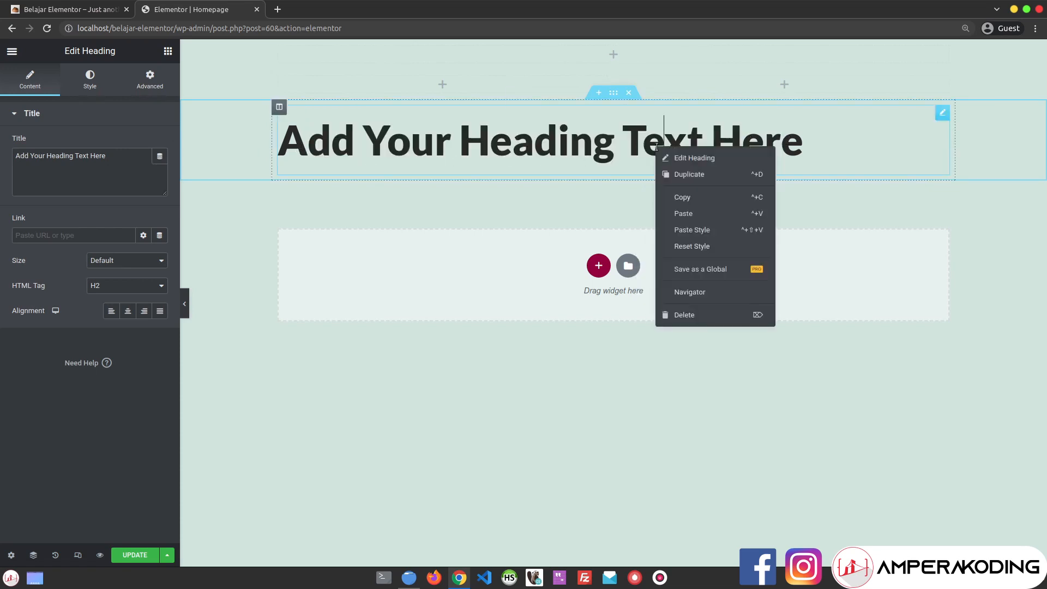
left_click(692, 156)
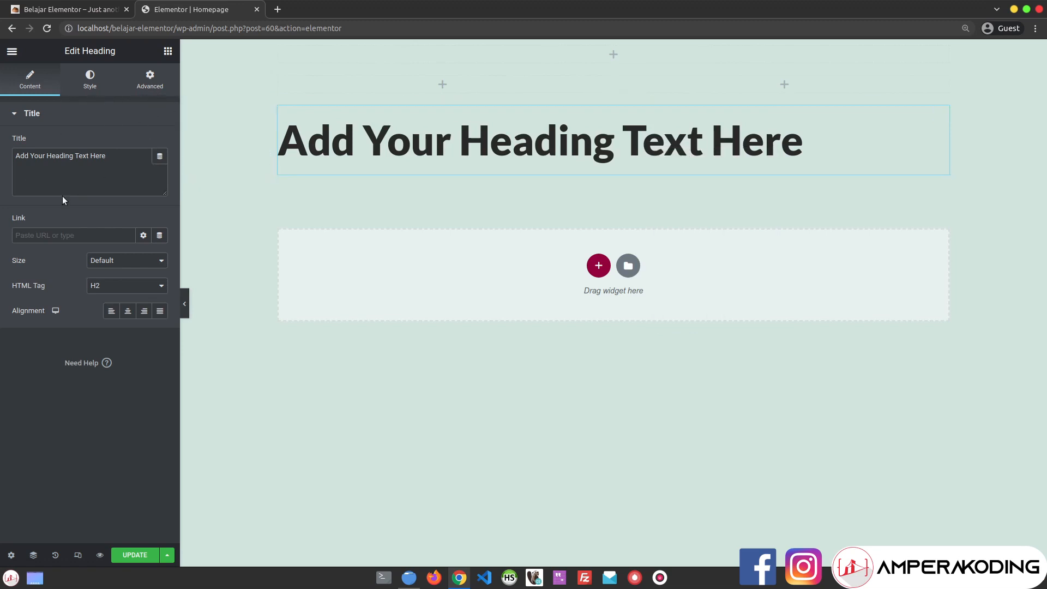
- Reset the heading widget's style and look over its remaining commands
right_click(573, 149)
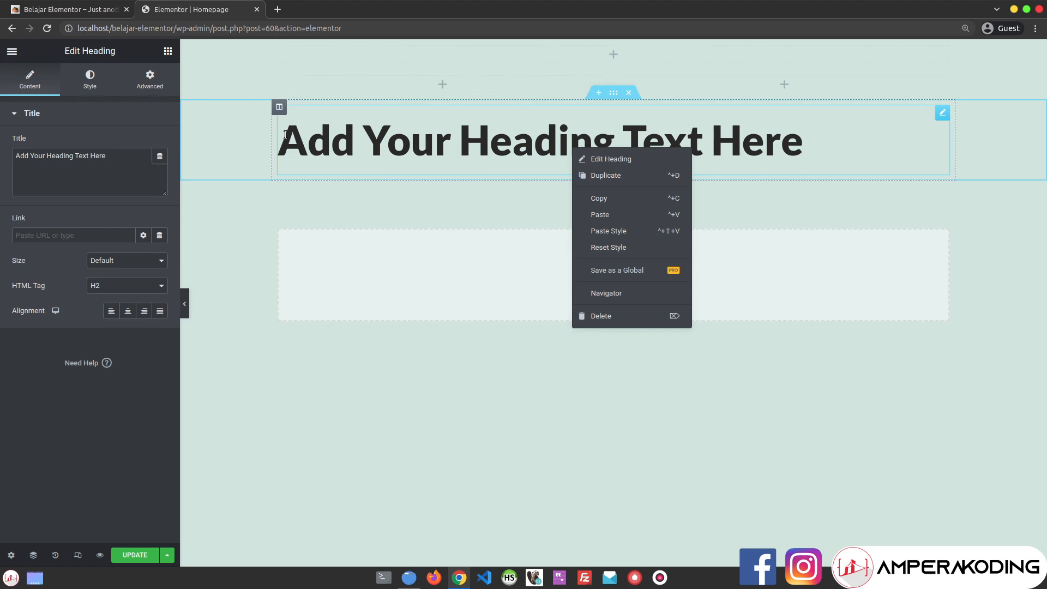
left_click(605, 249)
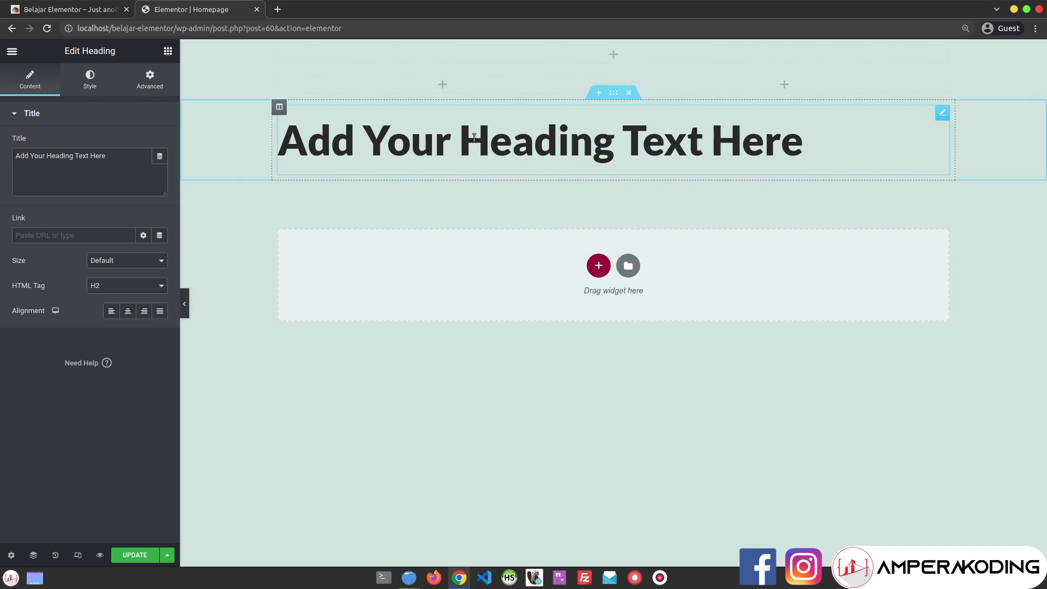
right_click(579, 146)
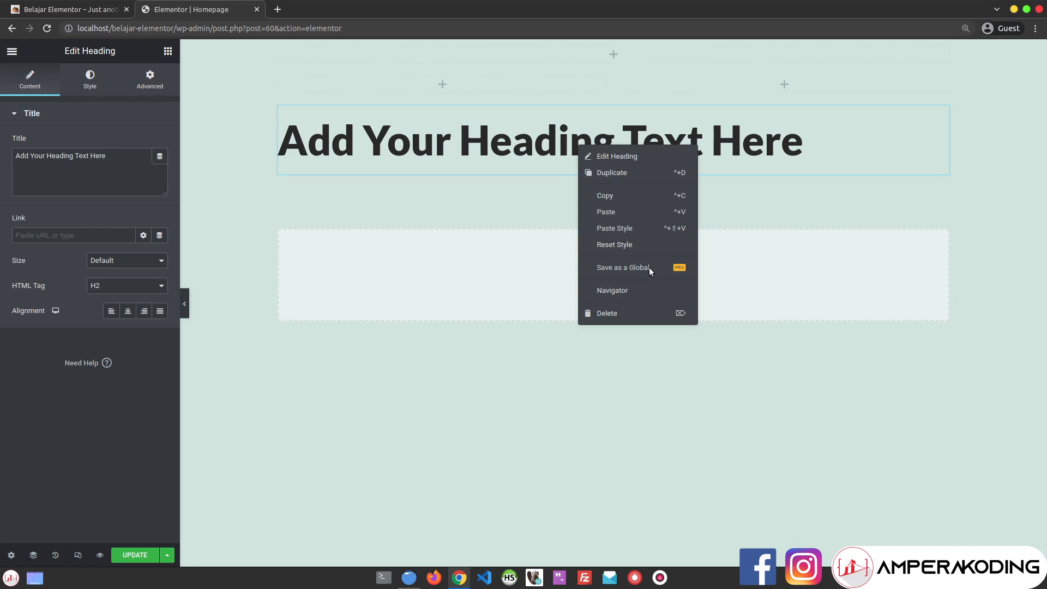
left_click(754, 146)
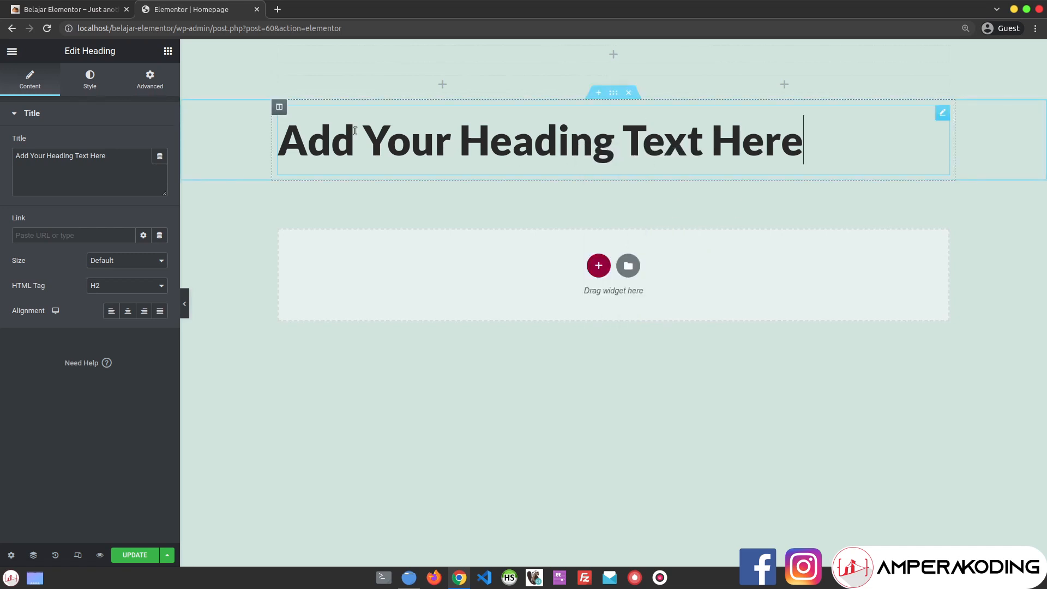
- Examine the global widgets area and the heading's Save as a Global option
left_click(251, 117)
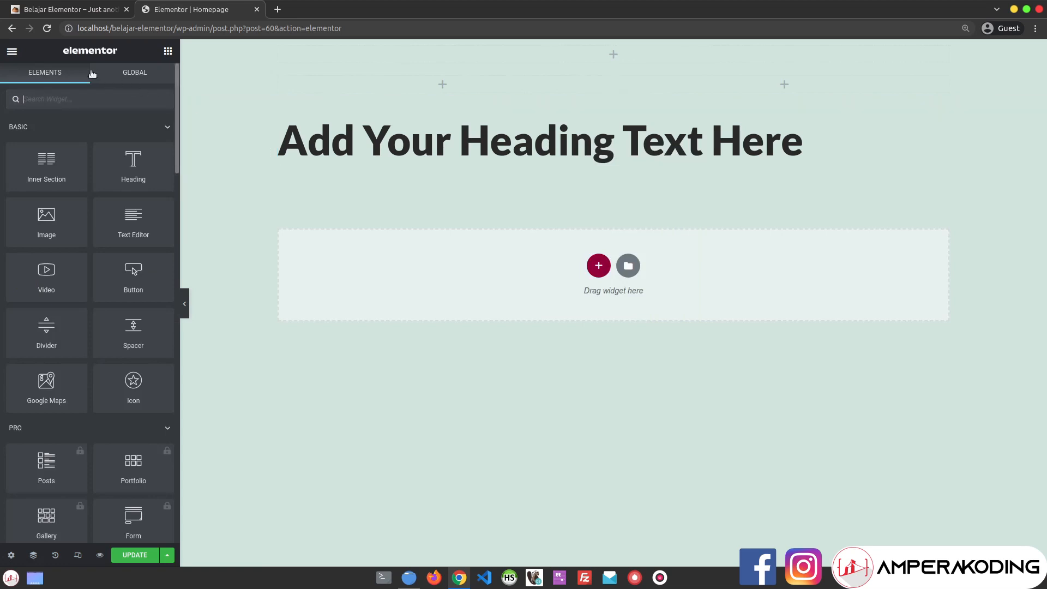
left_click(140, 77)
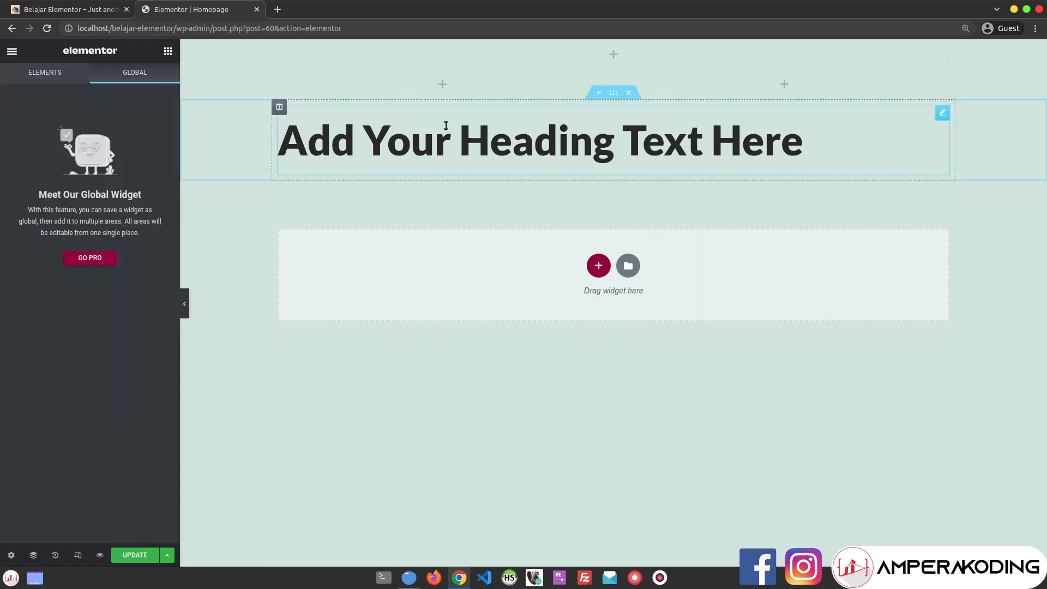
left_click(64, 79)
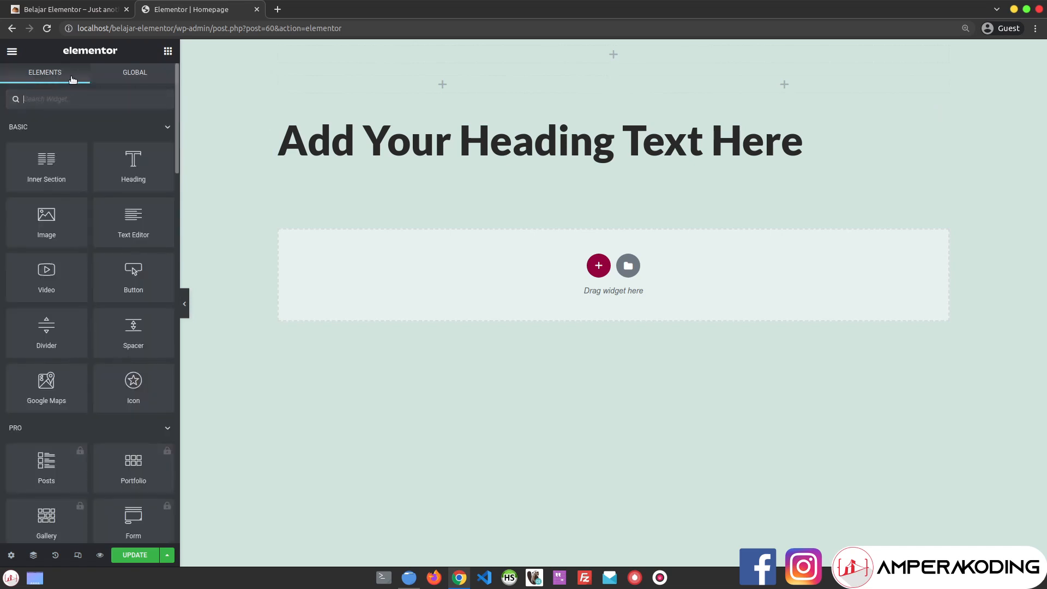
left_click(376, 144)
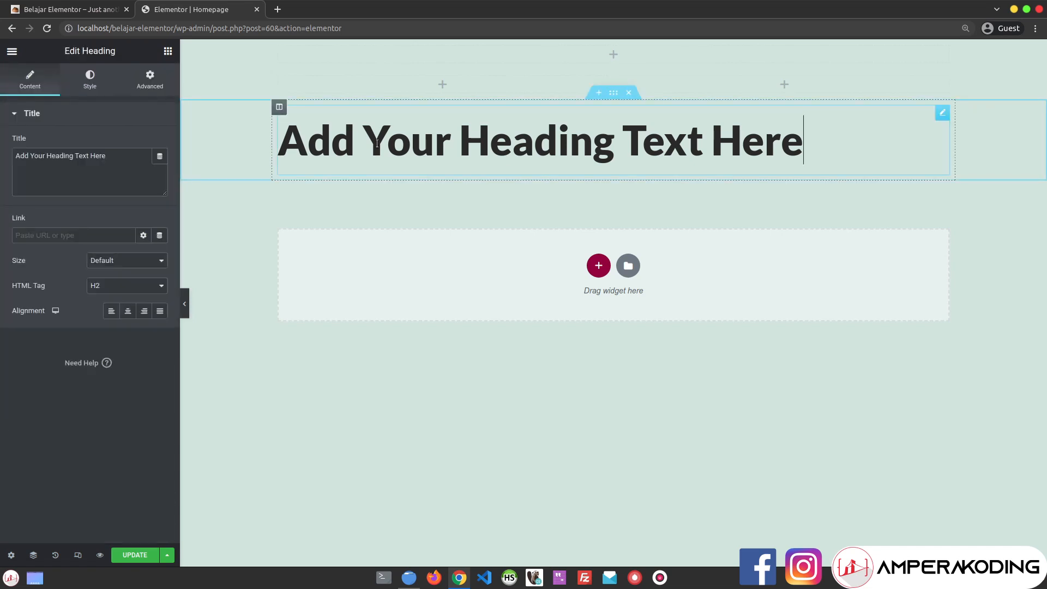
right_click(589, 152)
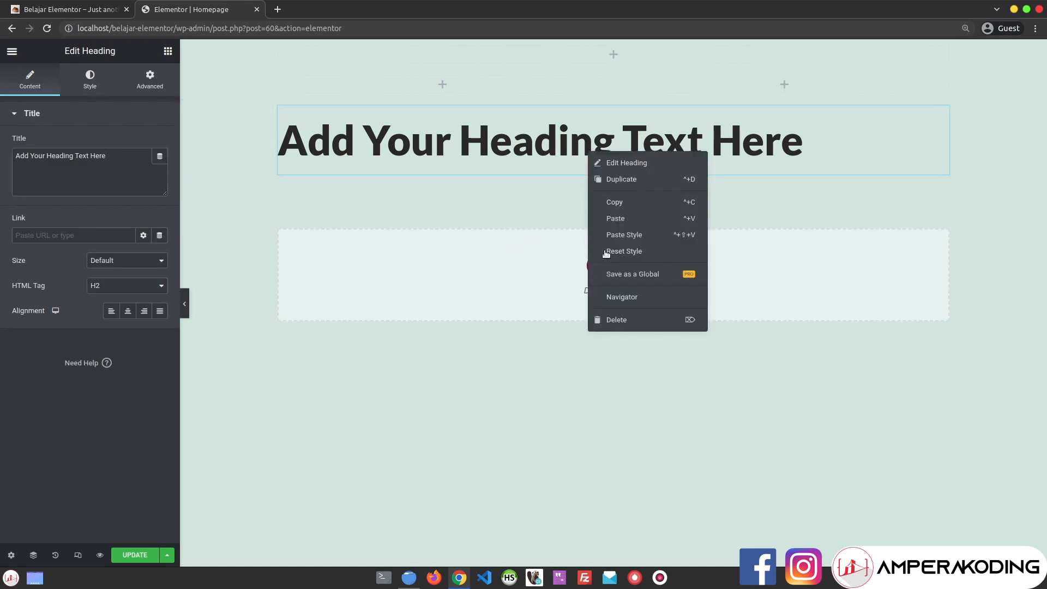
left_click(490, 143)
left_click(168, 51)
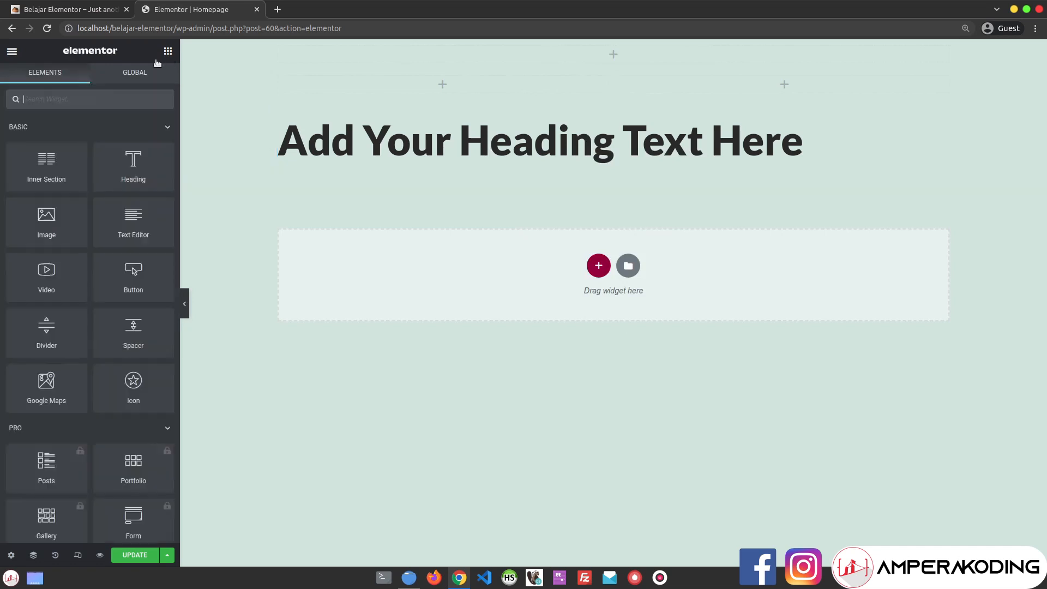
left_click(139, 76)
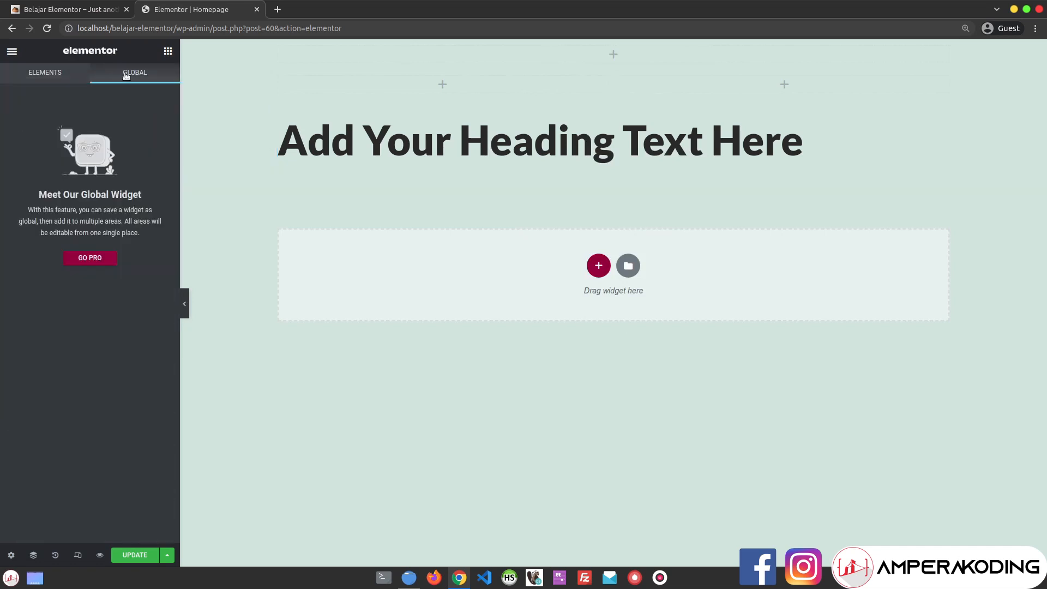
left_click(77, 77)
left_click(154, 75)
left_click(60, 83)
- View the heading's place in the page structure with the Navigator, and close it
right_click(502, 138)
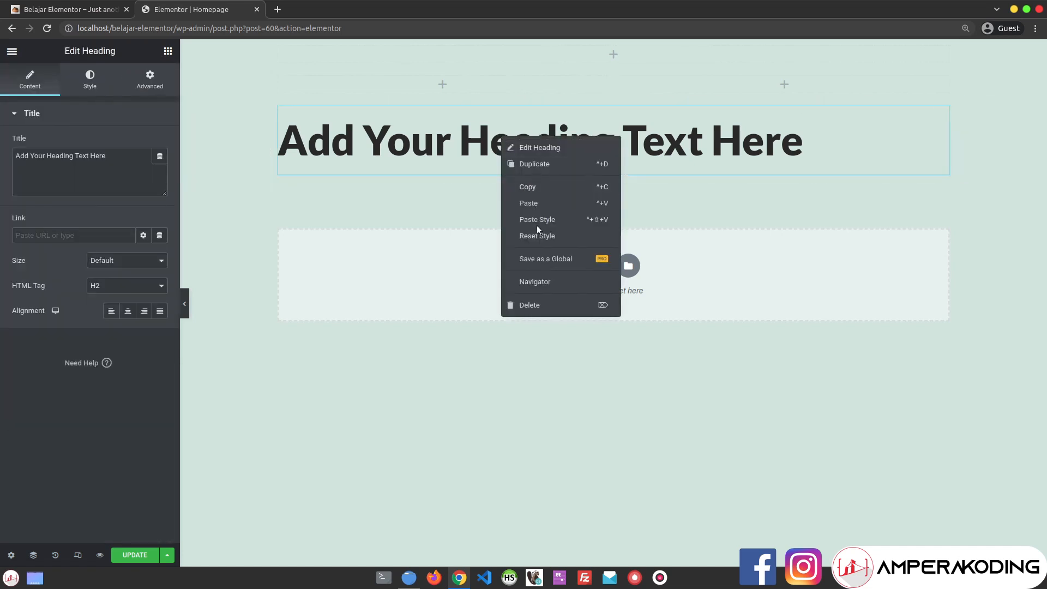
left_click(536, 281)
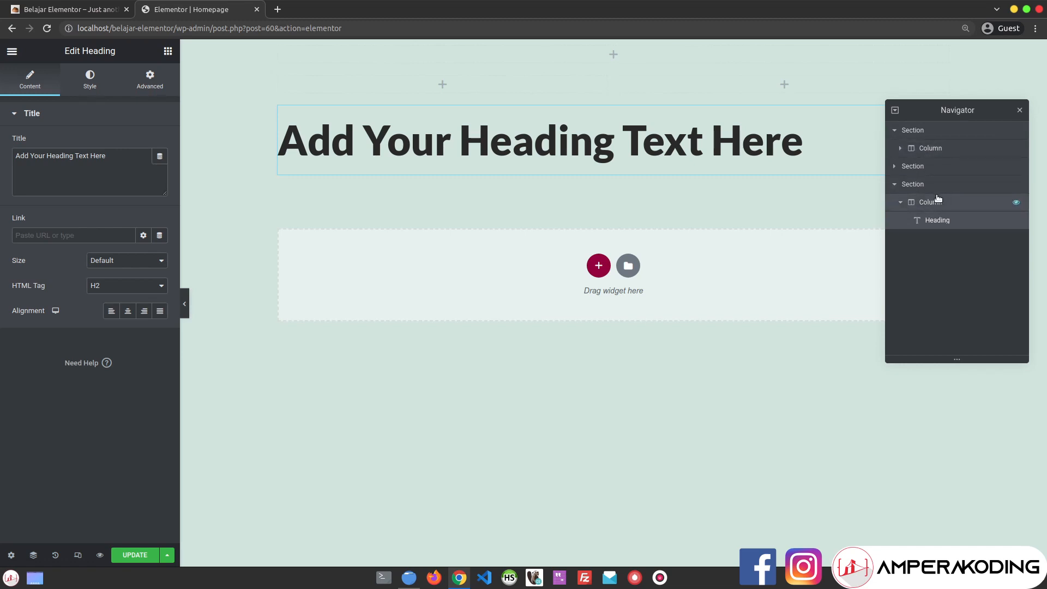
left_click(1021, 111)
right_click(545, 140)
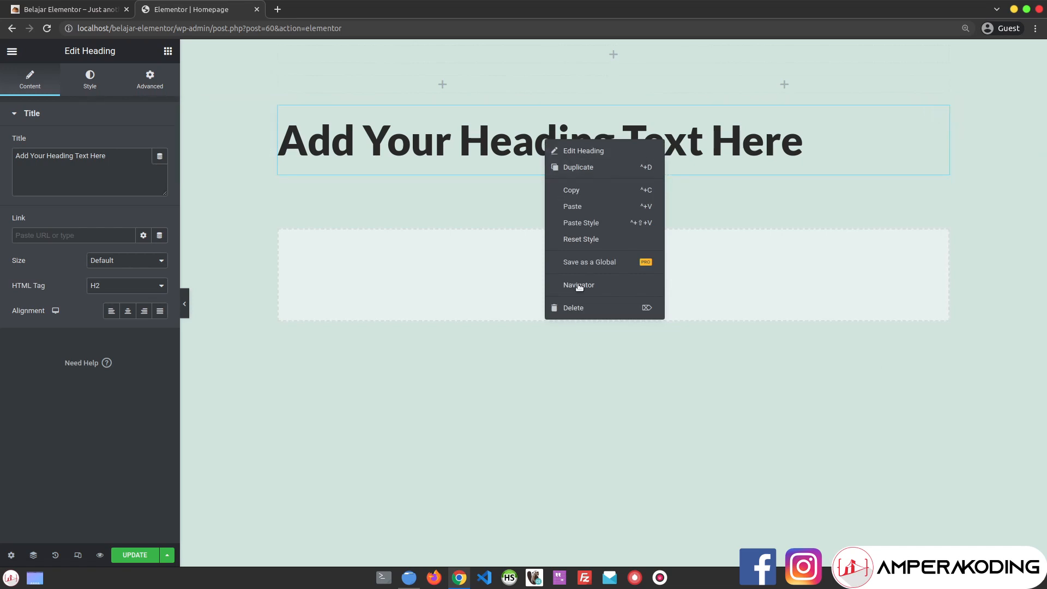
left_click(501, 159)
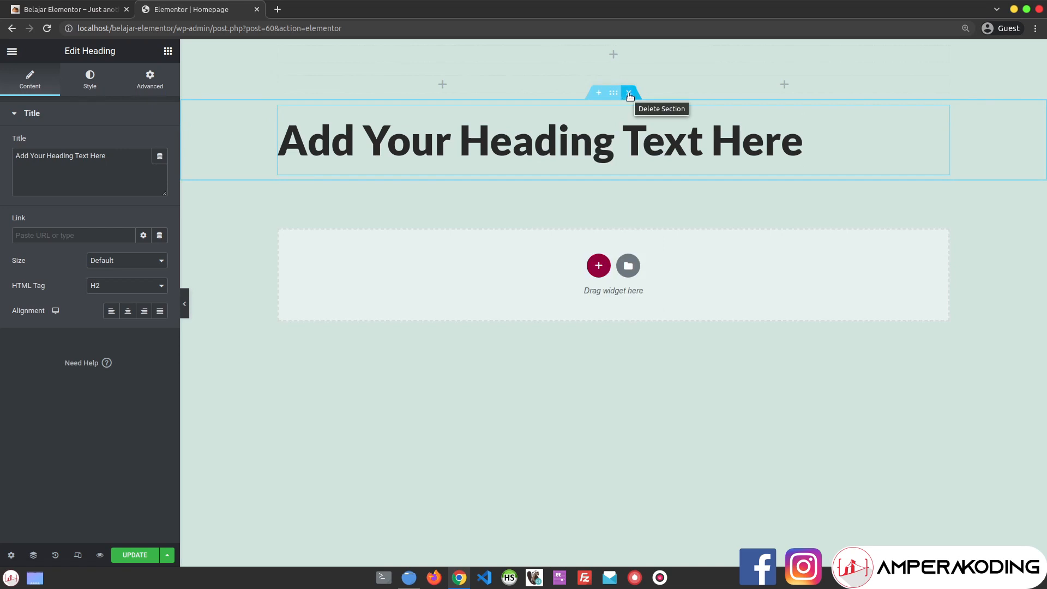
right_click(610, 143)
left_click(534, 141)
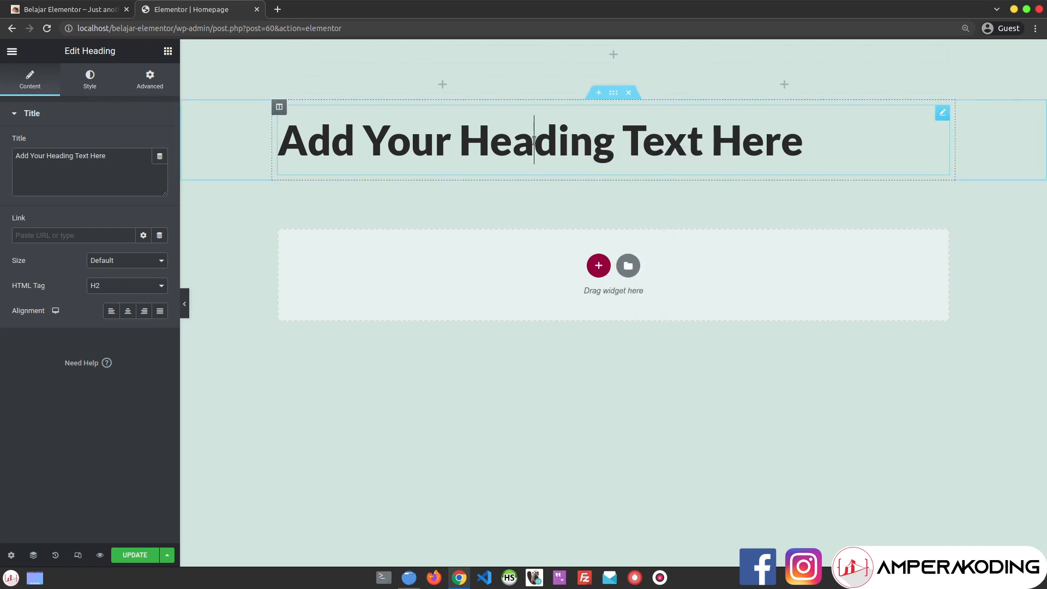
- Place an Image widget in the first column of the two-column section
left_click(168, 51)
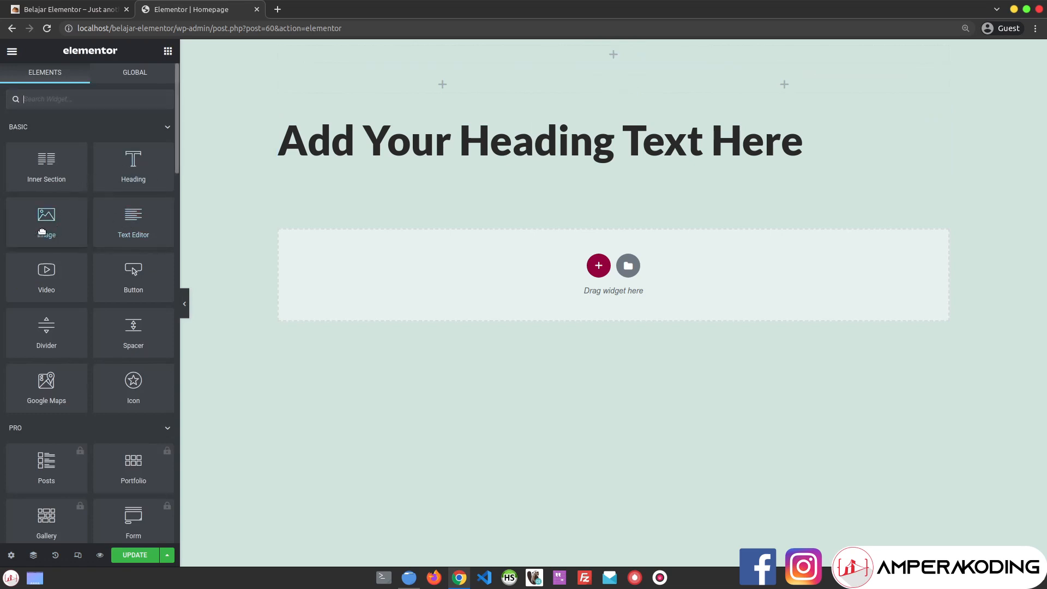
left_click_drag(50, 218, 463, 84)
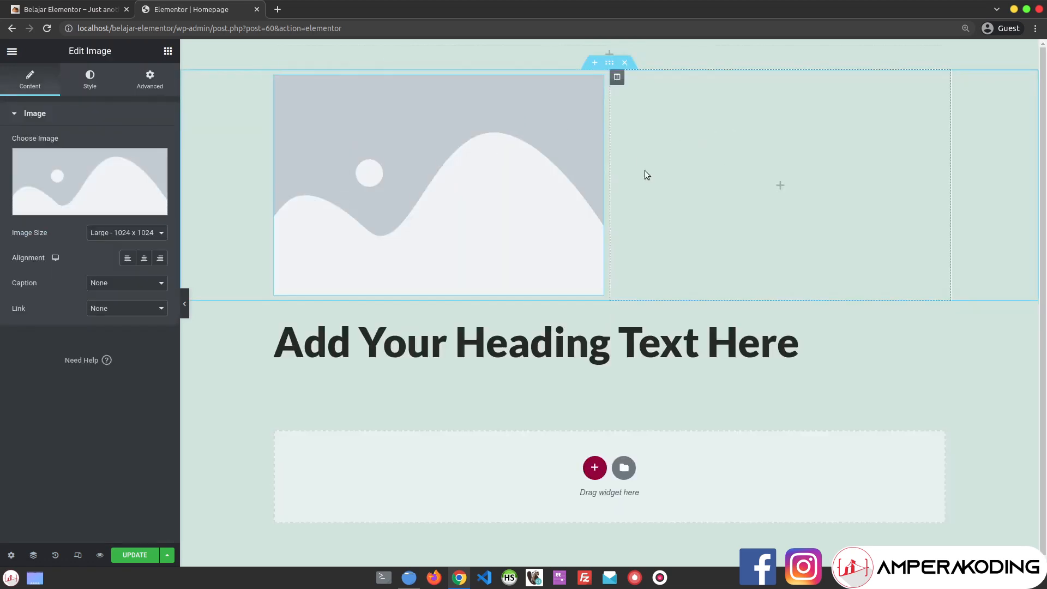
- Place a Button widget in the empty second column of the two-column section
left_click(168, 50)
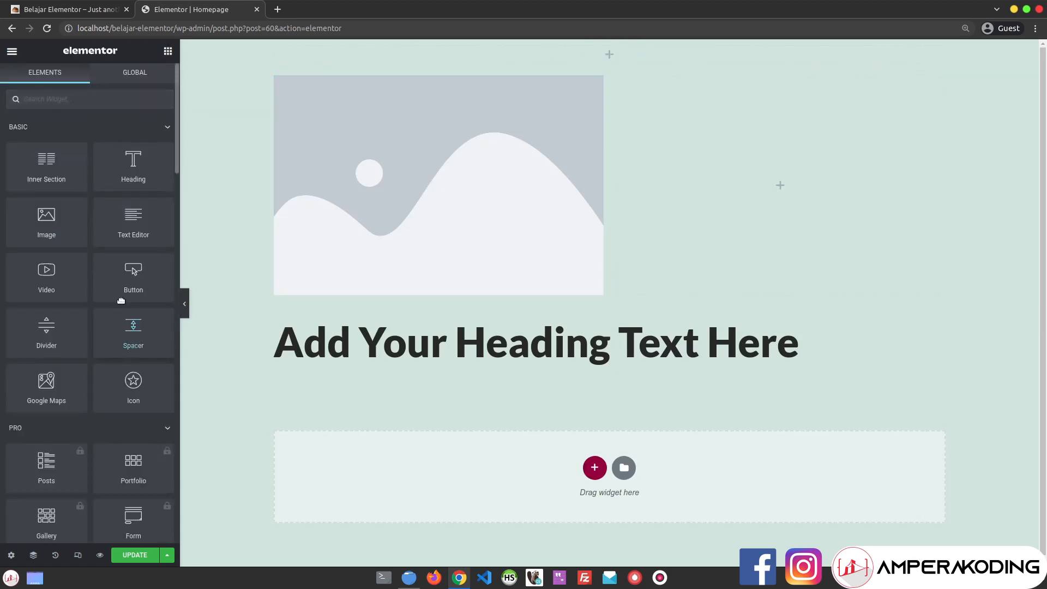
left_click_drag(133, 279, 752, 182)
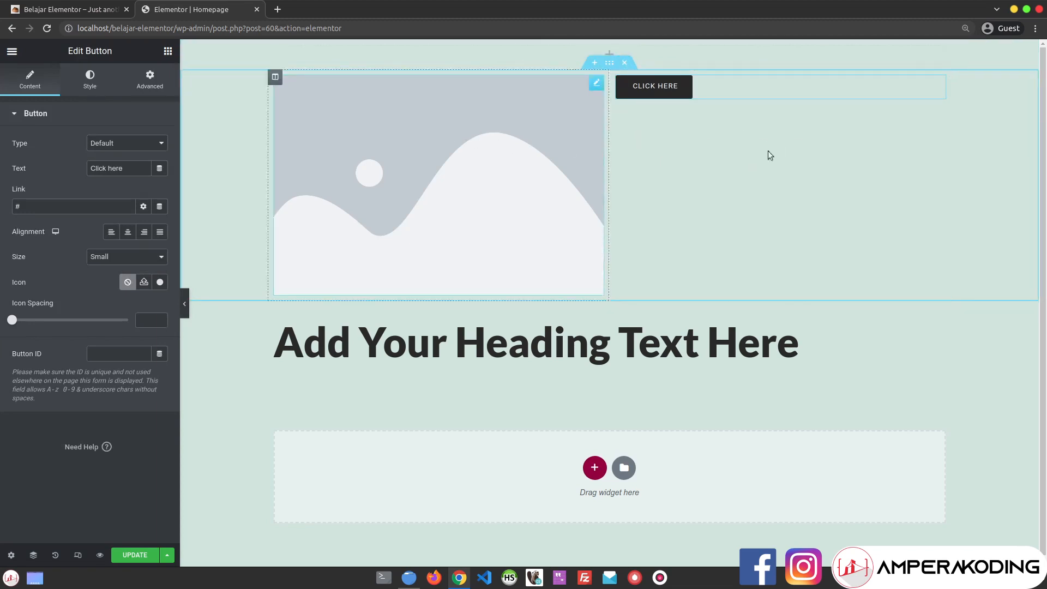
- Delete the whole two-column section above the heading, and undo the deletion
left_click(625, 68)
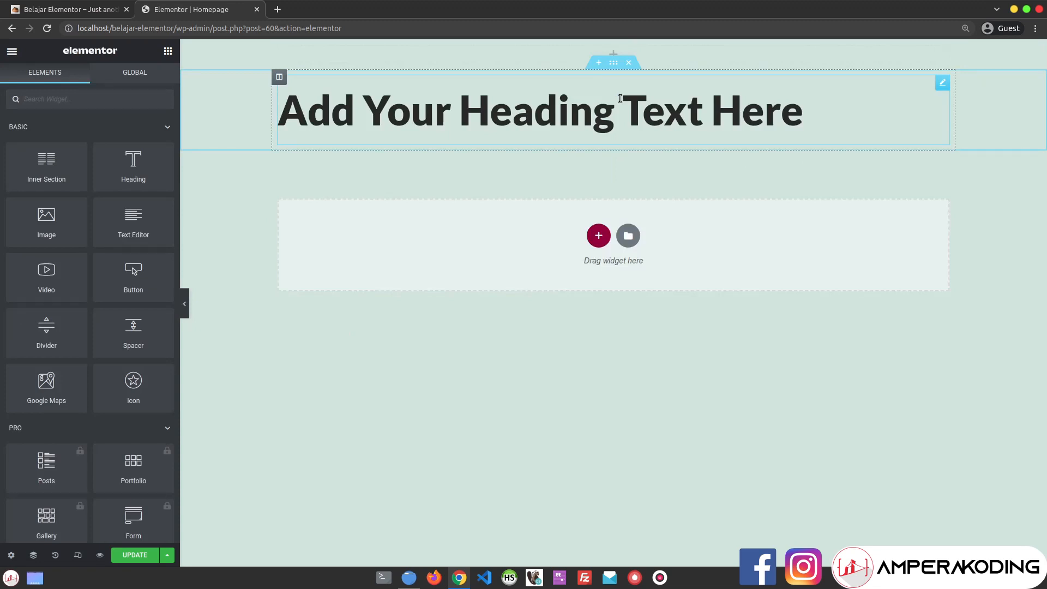
left_click(492, 108)
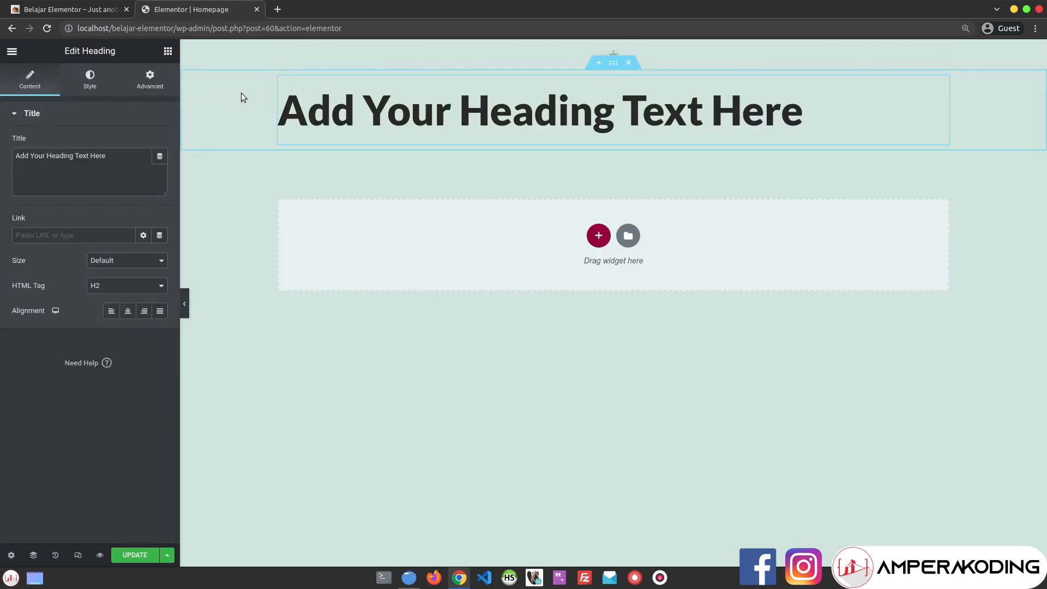
key("ctrl+z")
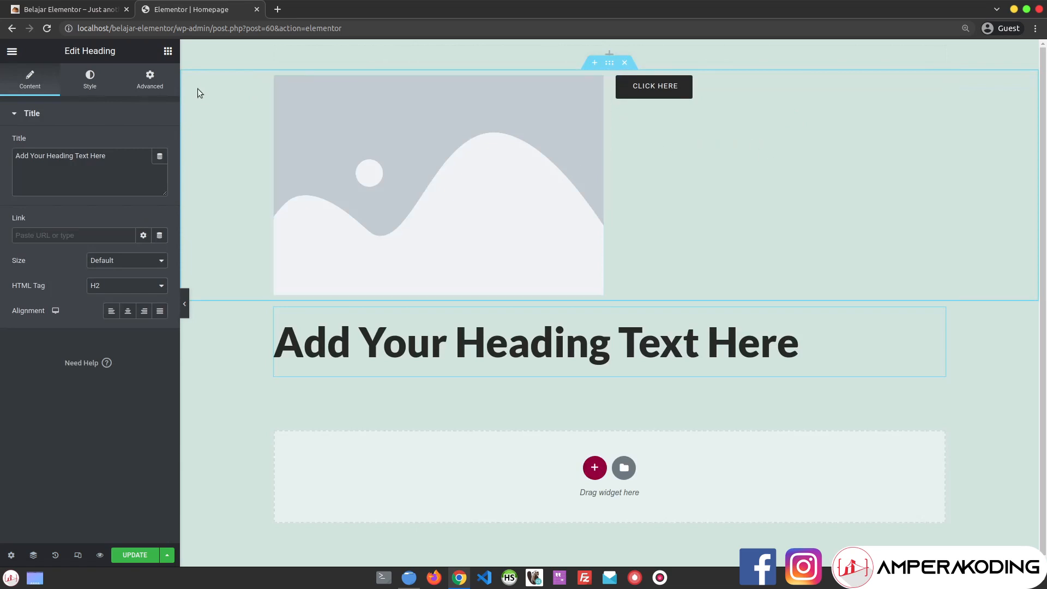
- Delete the second column together with its button, and undo the deletion
left_click(168, 51)
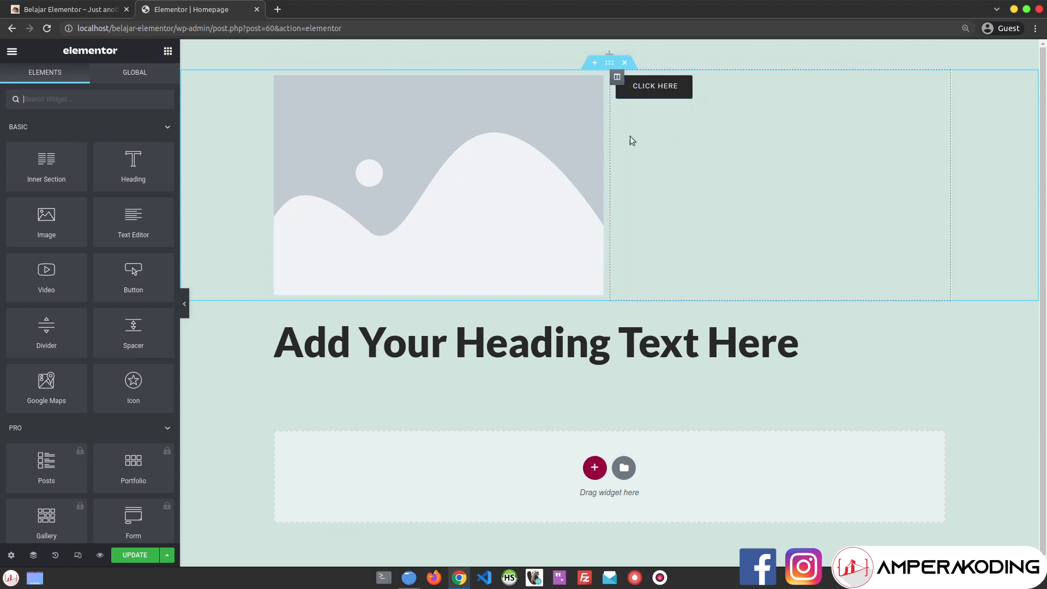
right_click(709, 169)
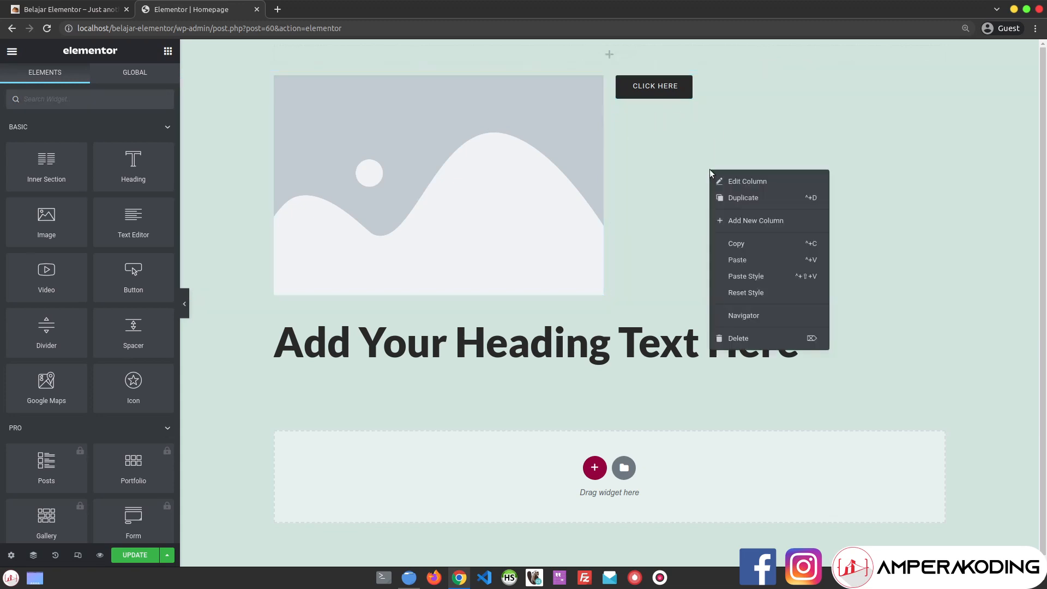
left_click(741, 341)
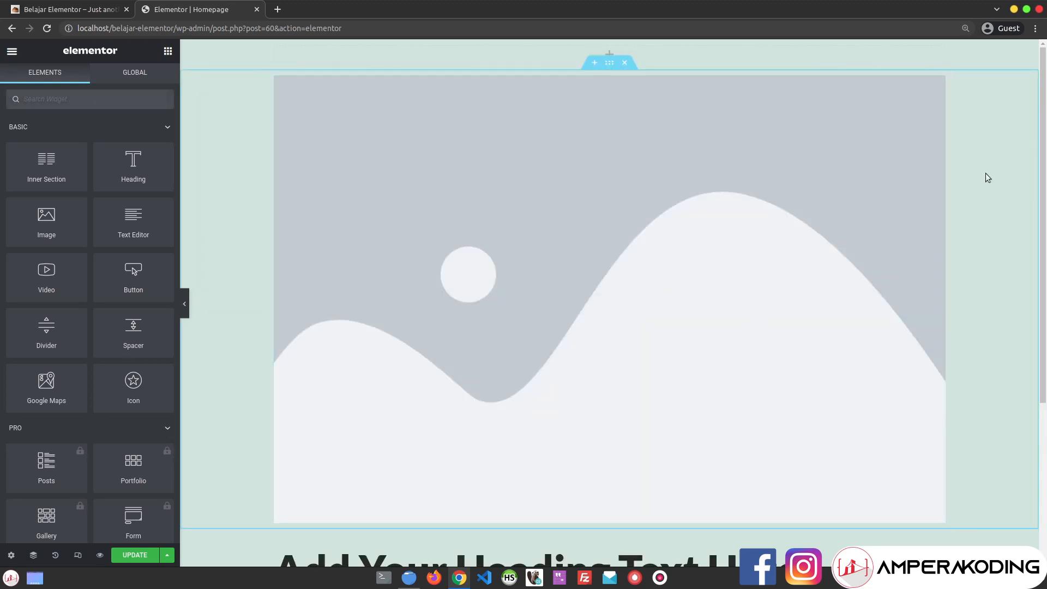
key("ctrl+z")
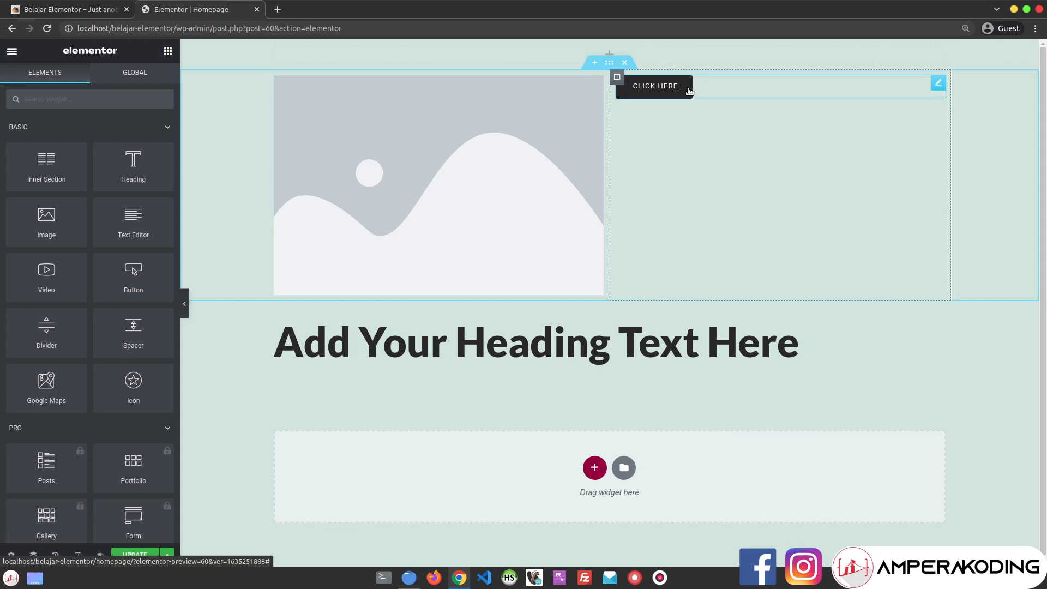
- Delete only the Button widget from the second column
right_click(715, 87)
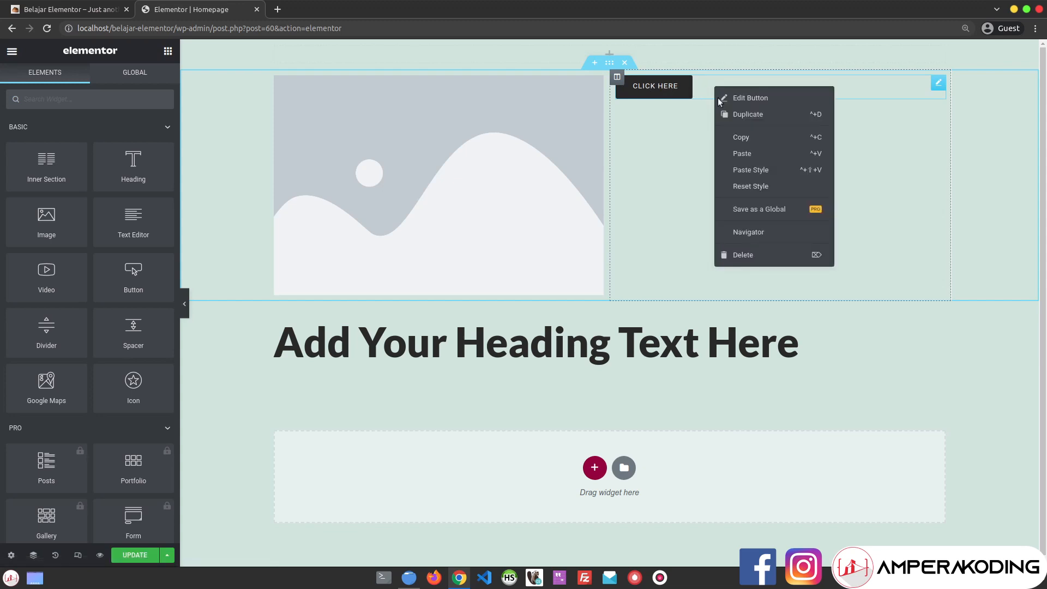
left_click(763, 256)
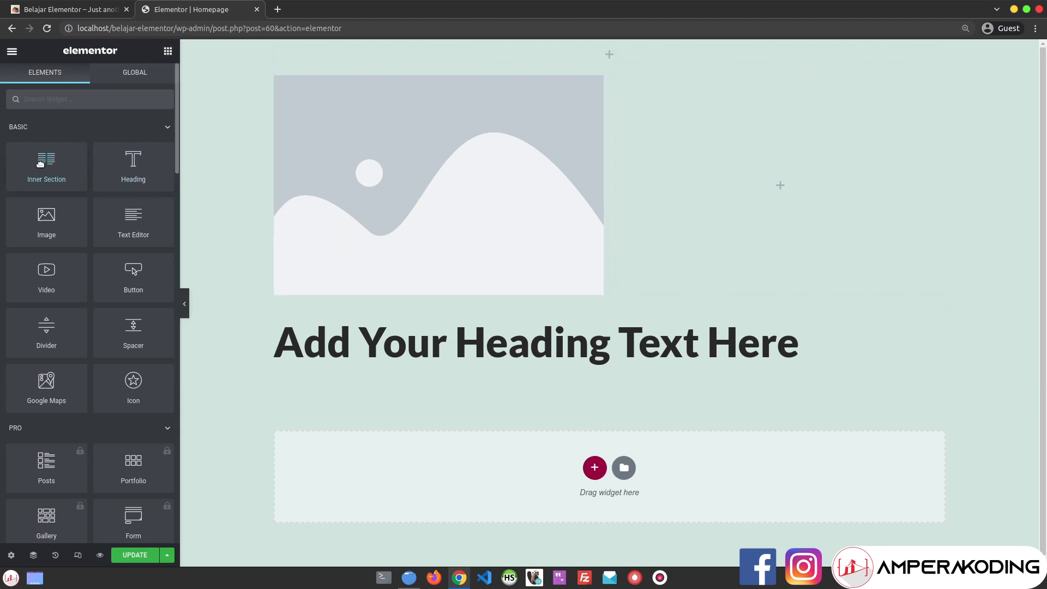
- Place an Inner Section in a new section below the heading
left_click_drag(46, 164, 547, 479)
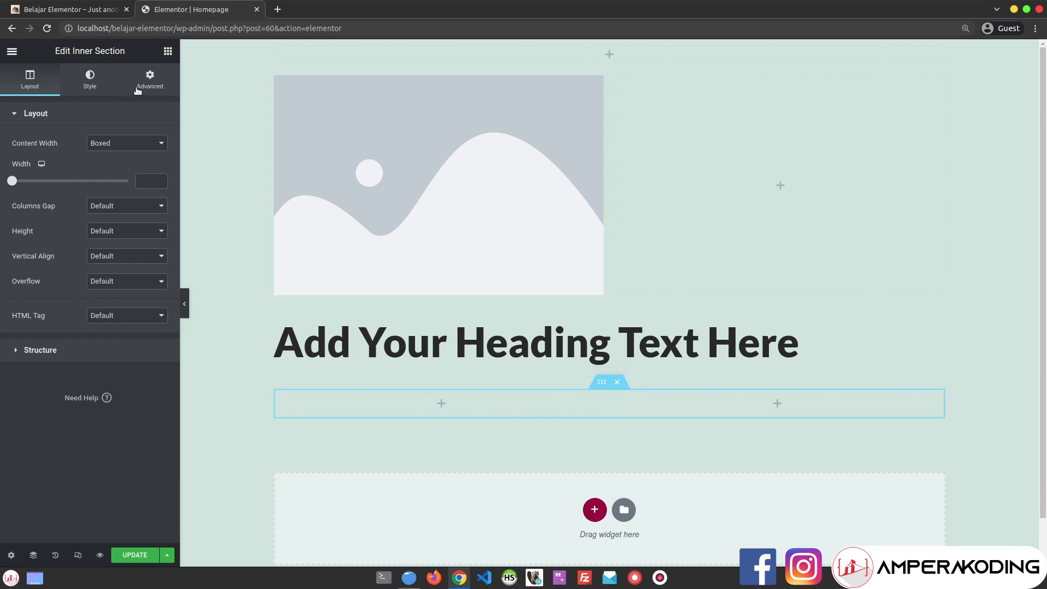
- Replace the inner section with an Image Box widget found by searching for "box", and set its image position to left
left_click(167, 52)
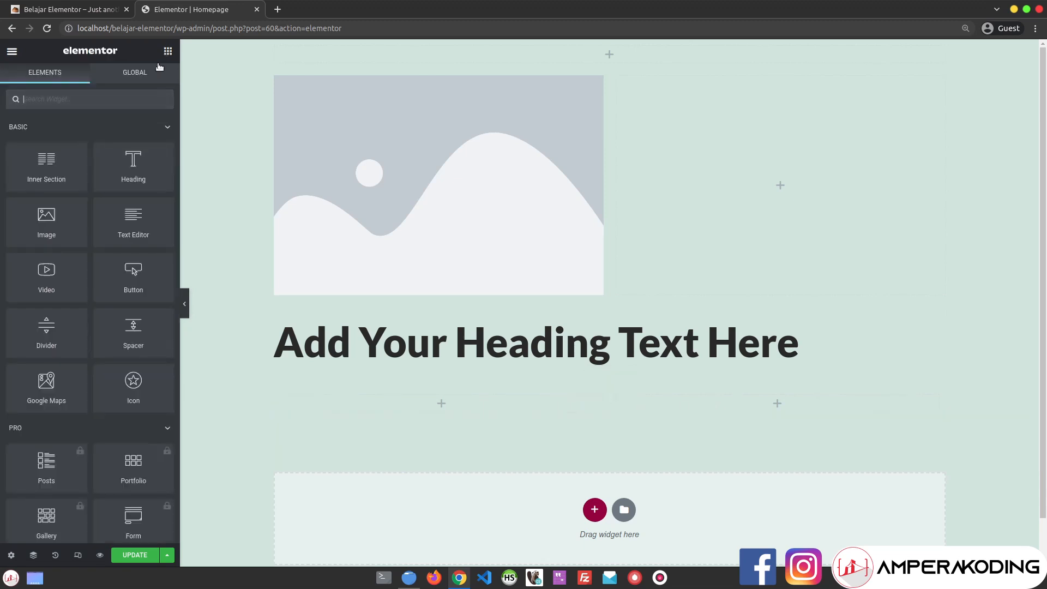
left_click(127, 98)
type("box")
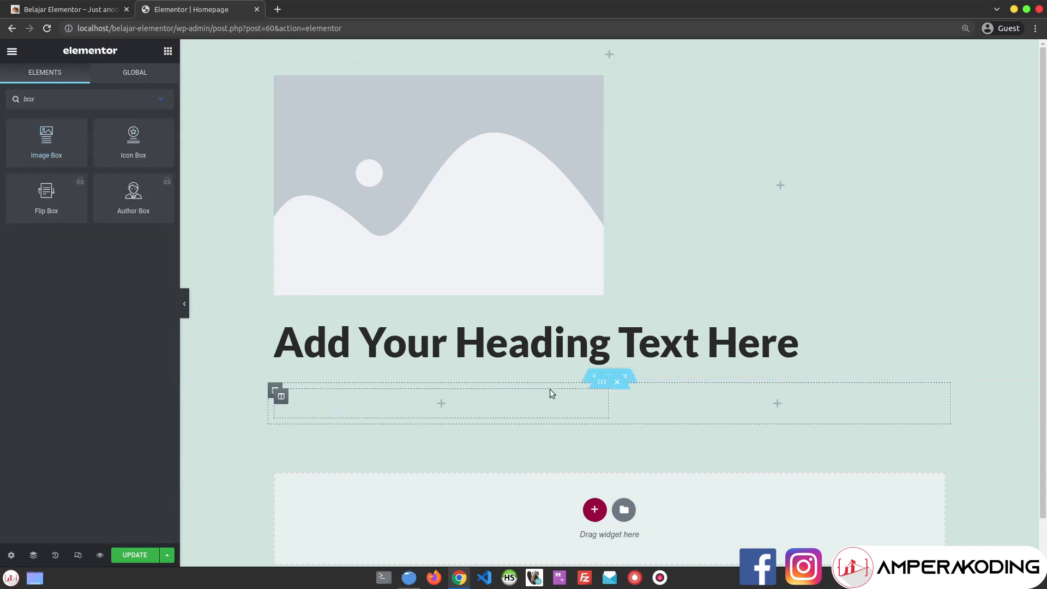
left_click(616, 382)
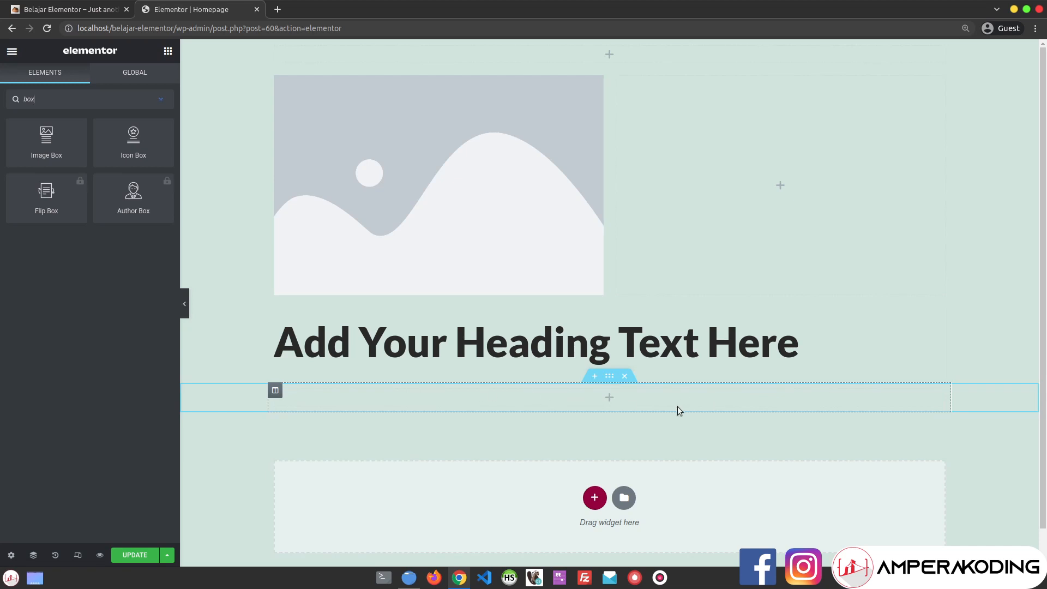
left_click_drag(47, 137, 588, 391)
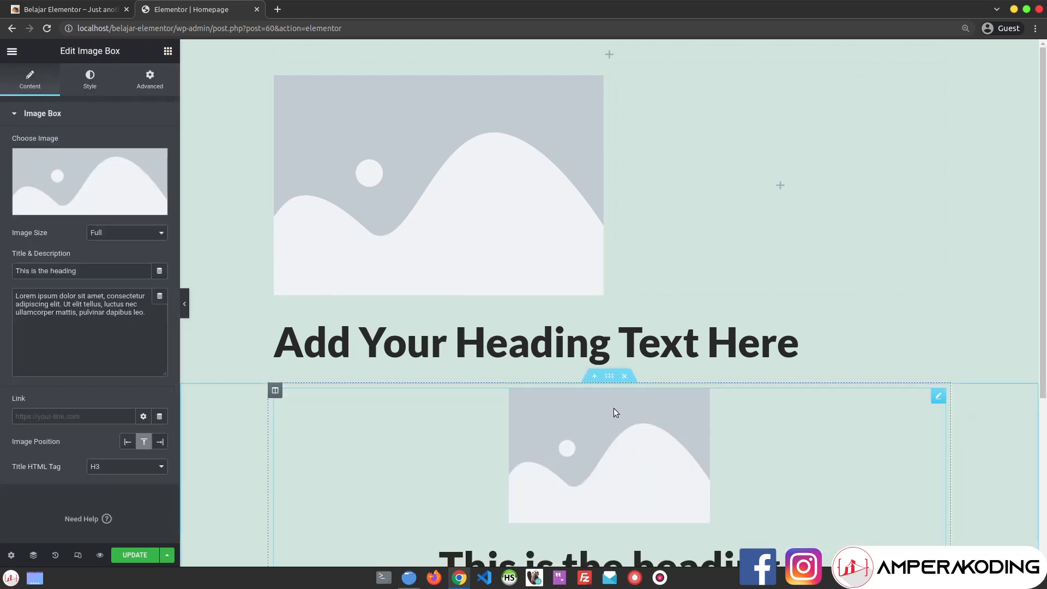
scroll(600, 406, "down", 4)
left_click(127, 441)
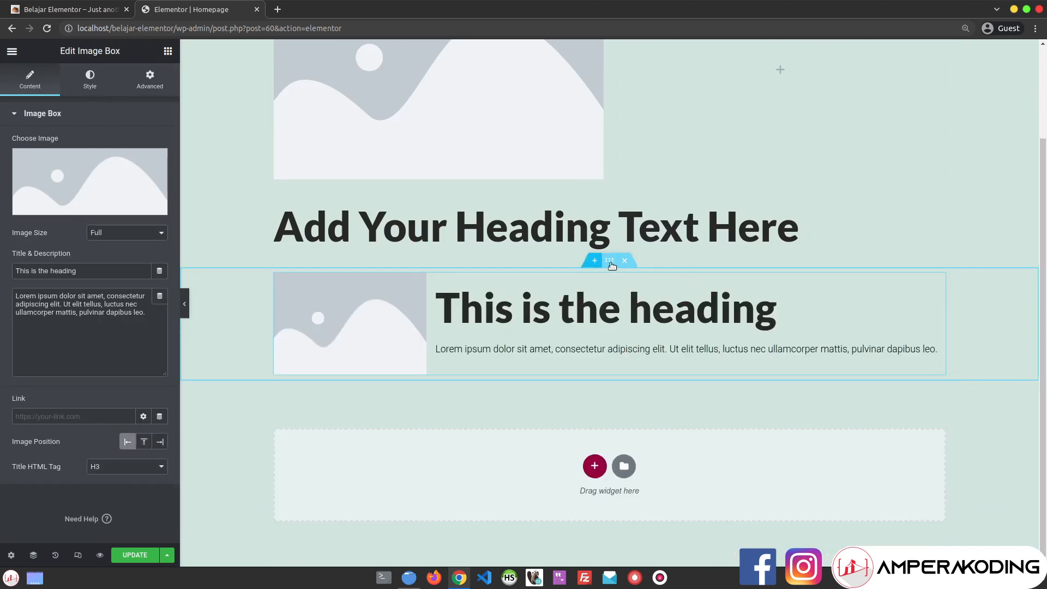
- Place an Inner Section in a new section below the image box, and remove the inner section again
left_click(168, 50)
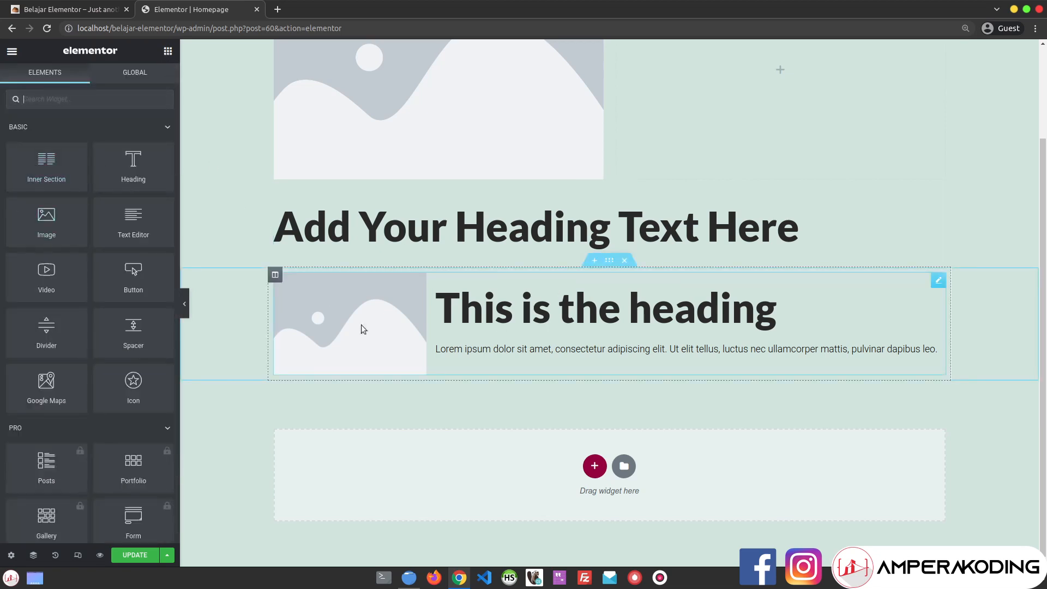
left_click_drag(37, 158, 593, 453)
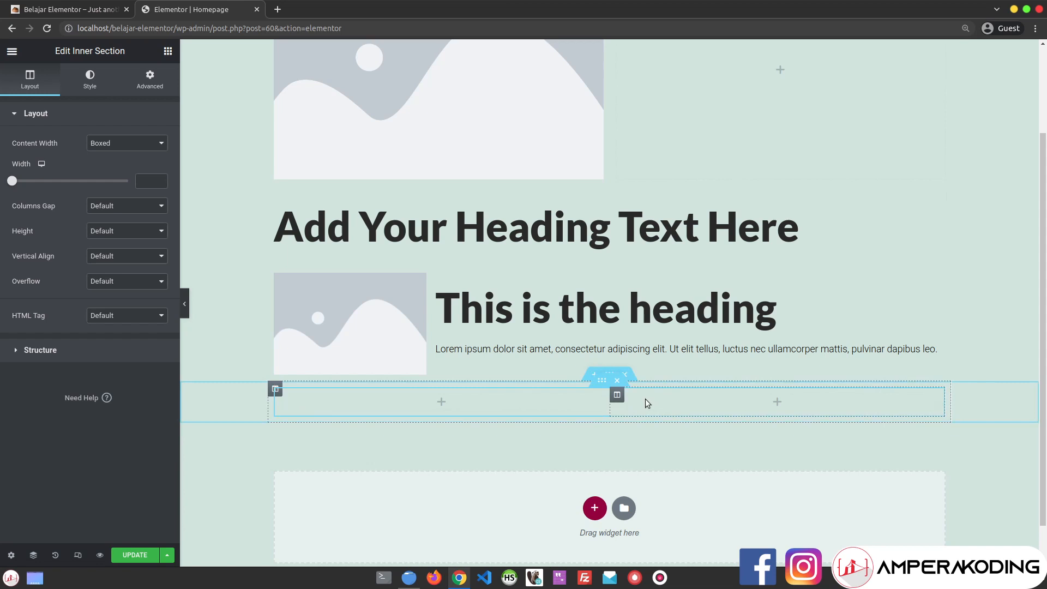
left_click(617, 380)
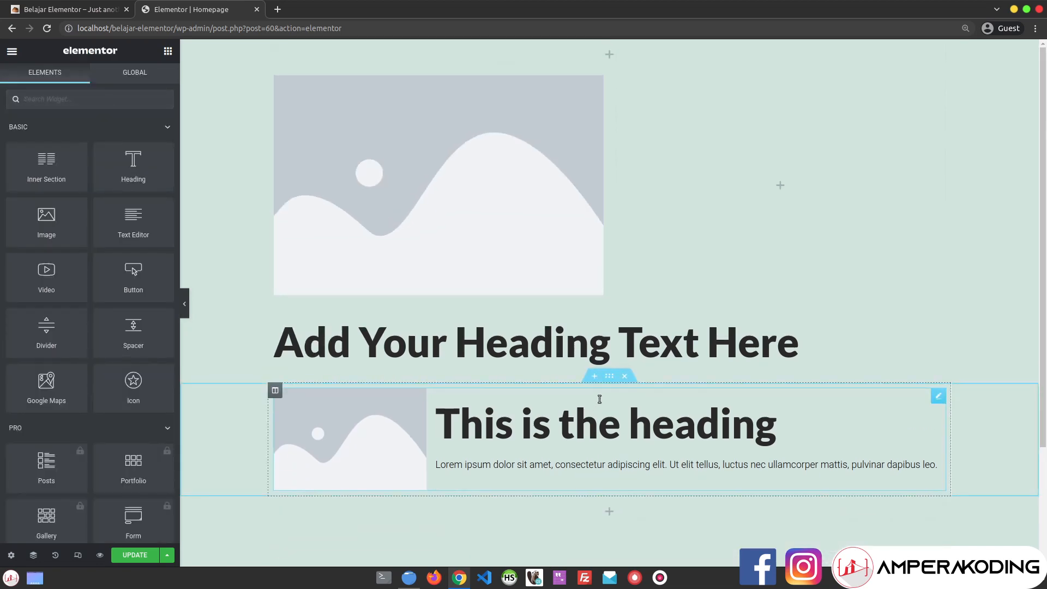